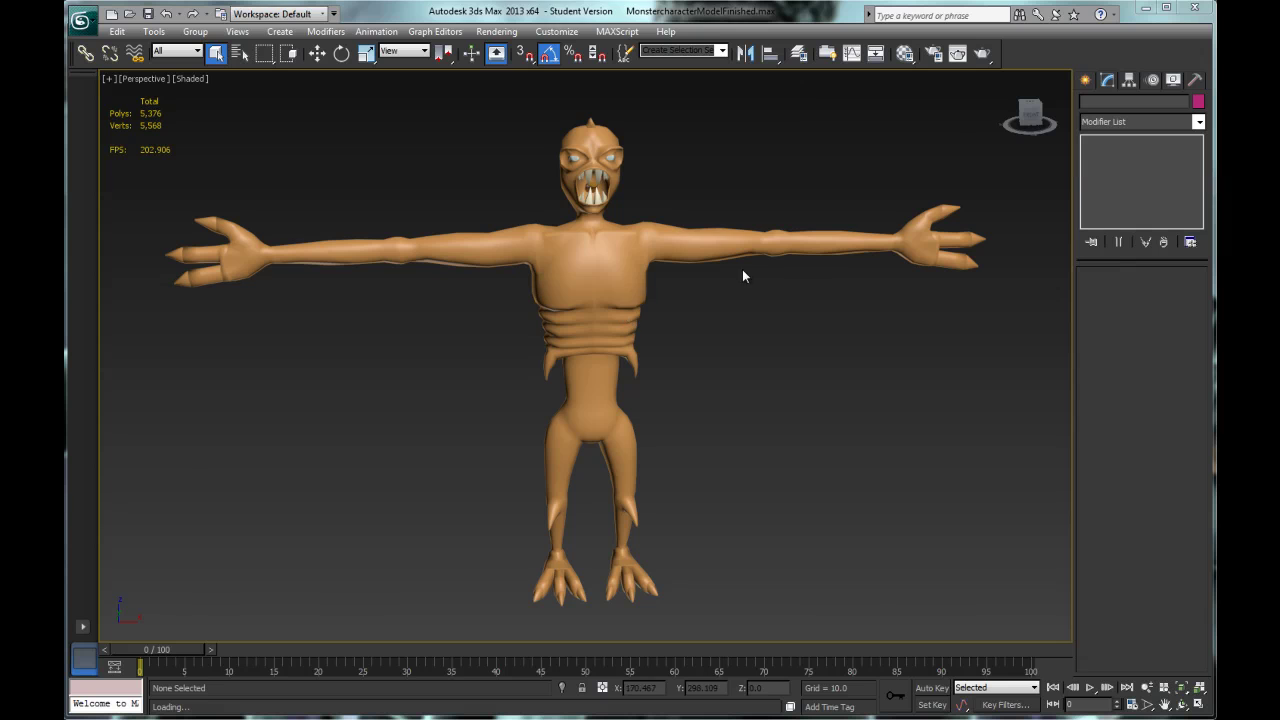
Show edged faces and apply an Unwrap UVW modifier to all of the character's parts
key("F4")
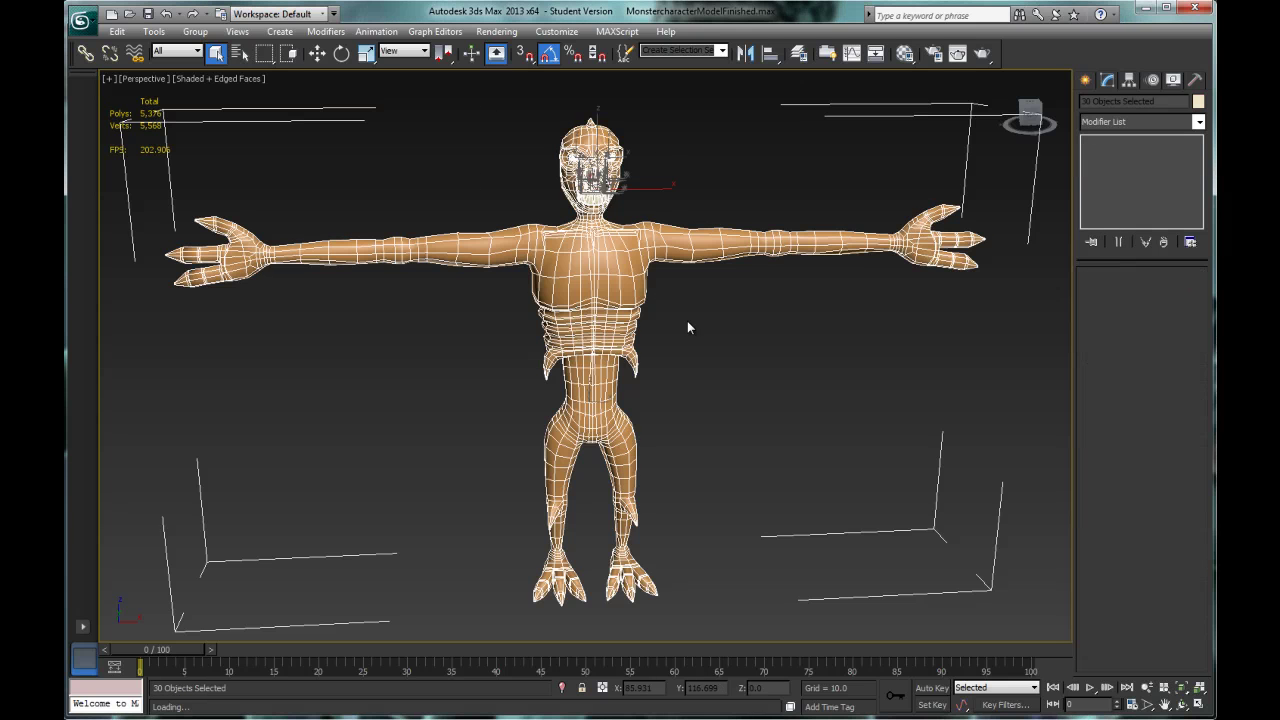
left_click(1198, 121)
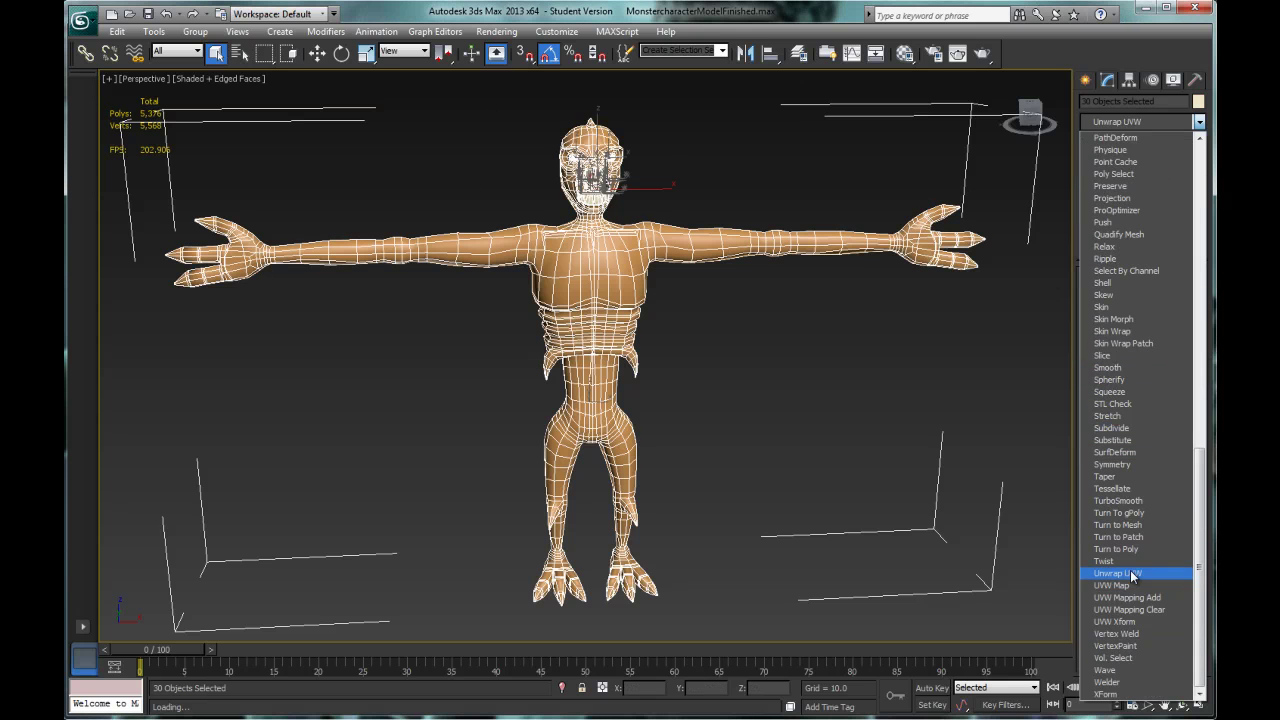
left_click(1133, 575)
Select the body mesh on its own and hide the unselected objects such as the eyes and teeth
left_click(701, 242)
middle_click_drag(735, 205, 700, 176, "alt")
scroll(700, 173, "up", 3)
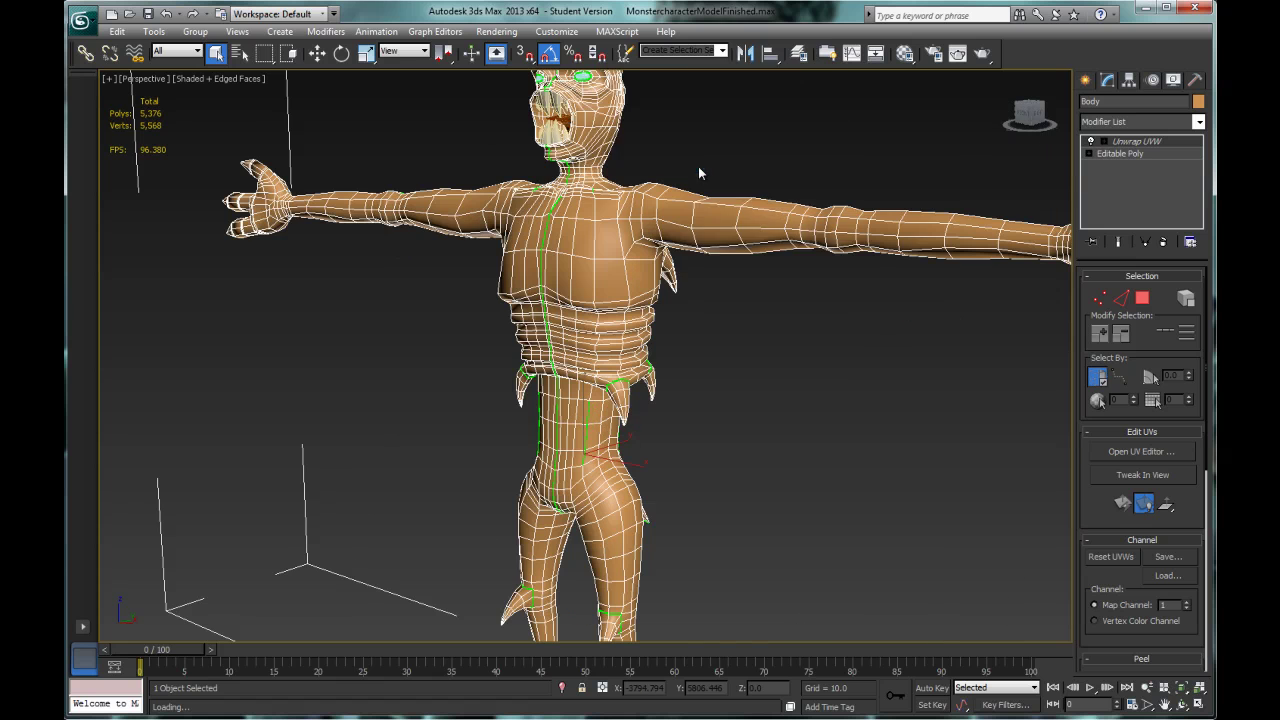
right_click(698, 163)
left_click(725, 107)
middle_click_drag(725, 106, 662, 354, "alt")
scroll(732, 155, "up", 2)
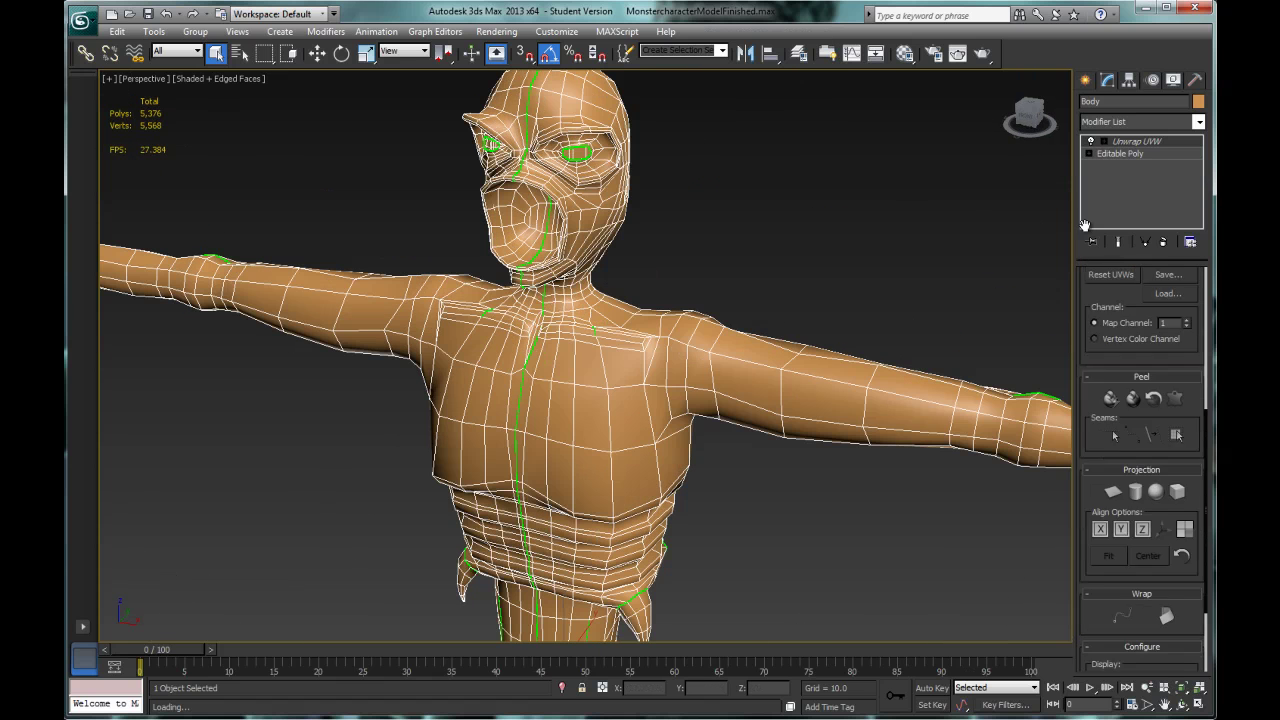
Turn off the Map Seams display and activate point-to-point seam marking at edge level
scroll(1122, 378, "down", 3)
left_click(1095, 569)
scroll(1088, 363, "up", 1)
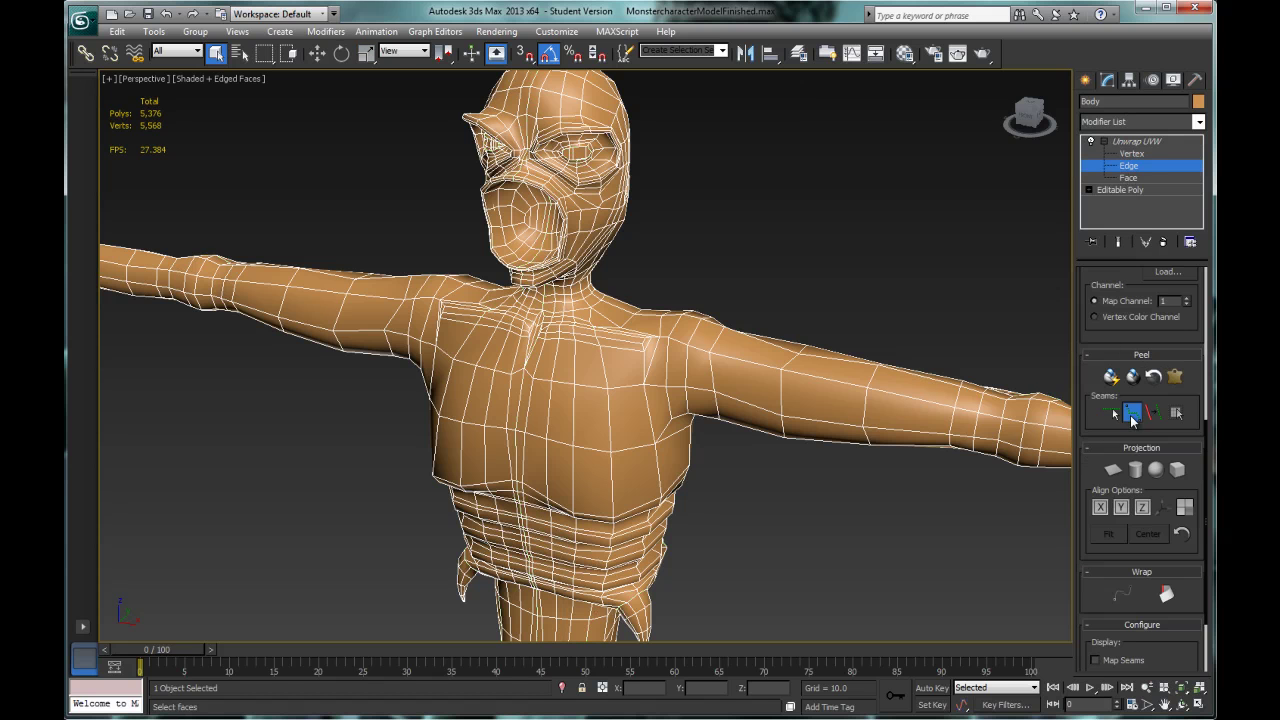
Mark point-to-point seams around both shoulders where the arms join the torso
scroll(554, 402, "up", 3)
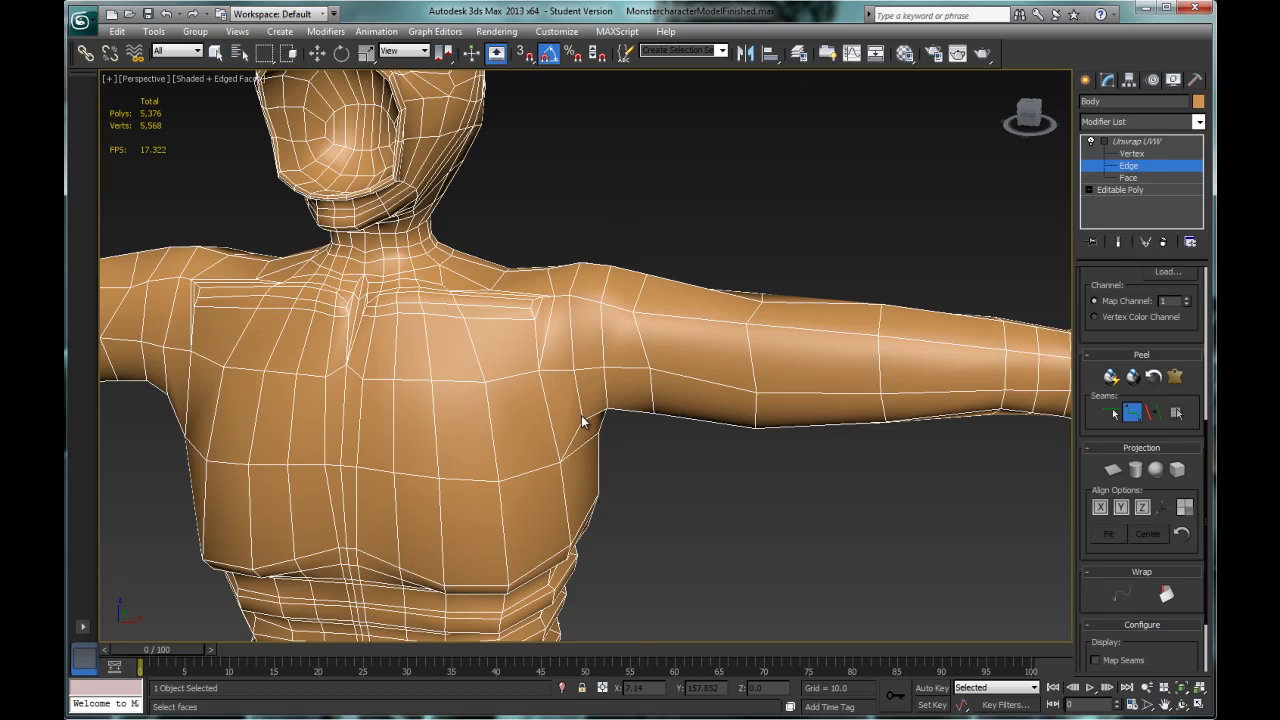
left_click(574, 261)
middle_click_drag(574, 261, 391, 349, "alt")
left_click(399, 477)
middle_click_drag(399, 477, 546, 249, "alt")
right_click(524, 255)
left_click(478, 291)
left_click(757, 426)
middle_click_drag(240, 200, 365, 240, "alt")
middle_click_drag(424, 180, 455, 285, "alt")
Mark seams around the tops of both legs, following the edges from the hips through the groin beside the tail
scroll(492, 336, "down", 3)
middle_click_drag(620, 580, 517, 305)
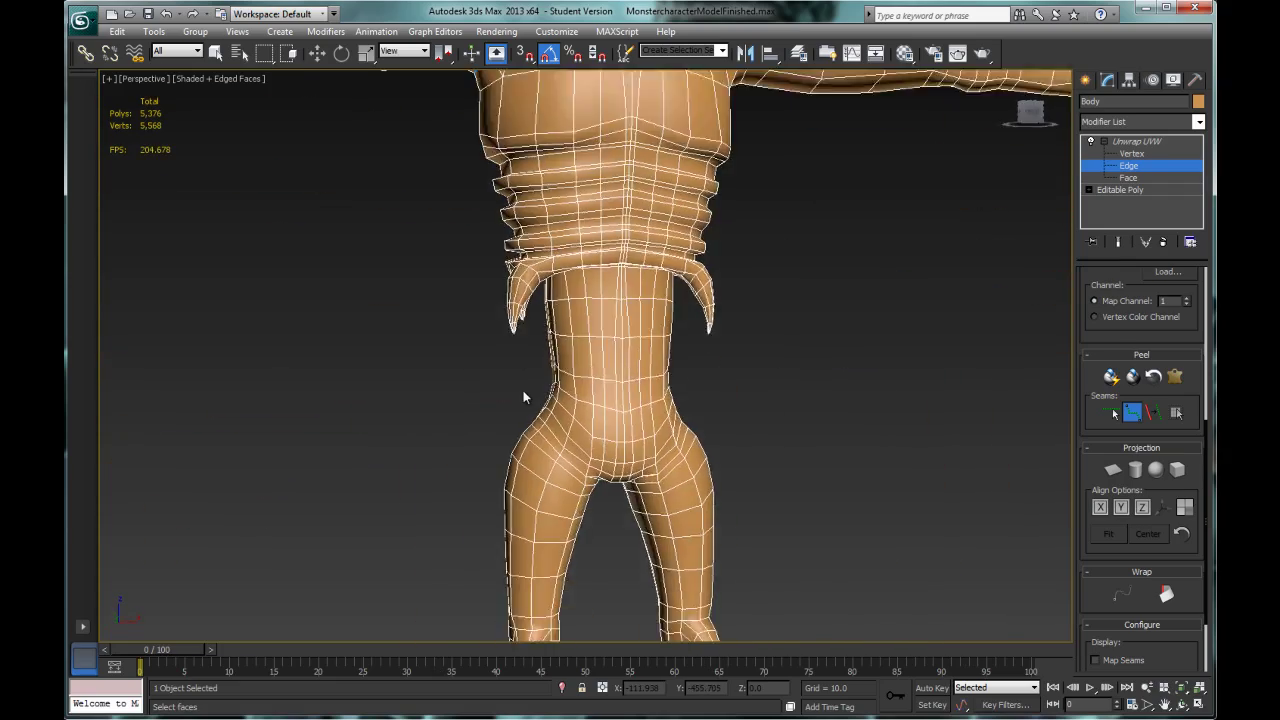
scroll(535, 407, "up", 8)
scroll(289, 300, "down", 5)
middle_click_drag(289, 302, 668, 283, "alt")
left_click(663, 410)
scroll(745, 255, "up", 3)
middle_click_drag(663, 410, 598, 236, "alt")
scroll(773, 264, "down", 3)
scroll(773, 264, "up", 4)
middle_click_drag(627, 283, 744, 279, "alt")
middle_click_drag(682, 386, 661, 193, "alt")
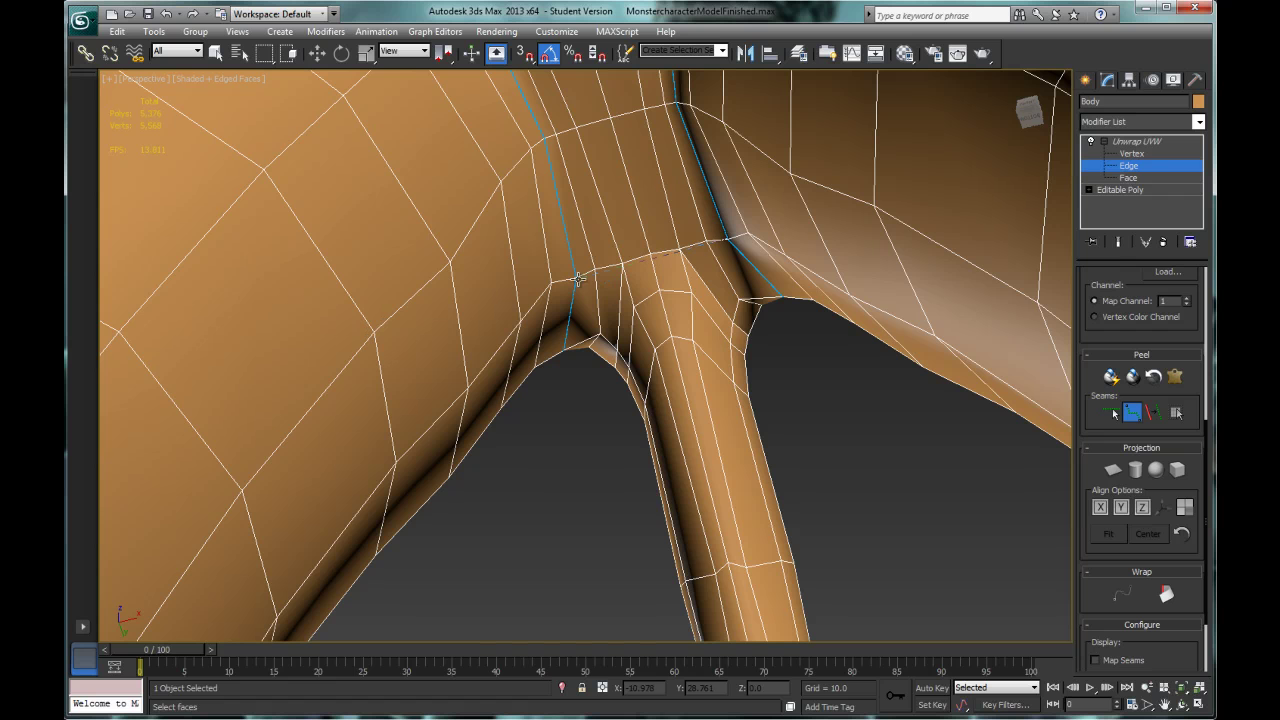
middle_click_drag(726, 566, 682, 388, "alt")
scroll(722, 510, "up", 3)
middle_click_drag(716, 515, 609, 438)
middle_click_drag(646, 282, 453, 303, "alt")
Mark a continuous seam from the tail tip along the tail and up the middle of the back to the neck
scroll(513, 343, "up", 2)
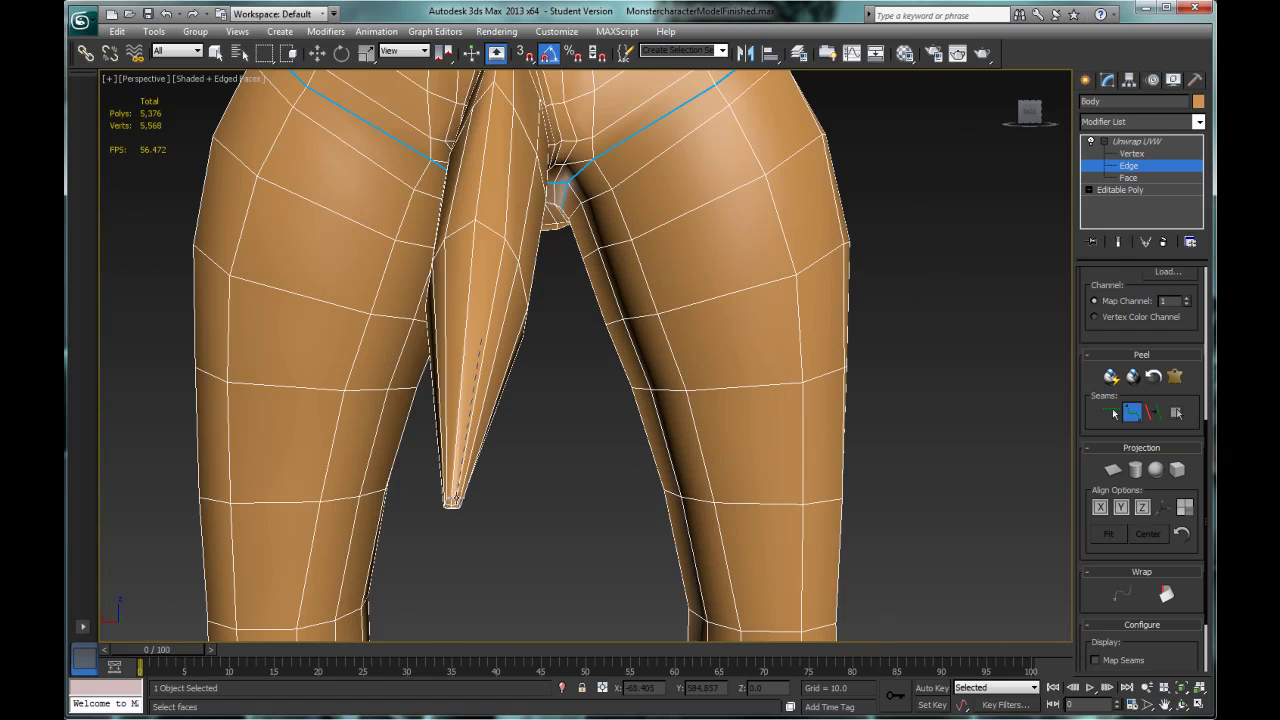
scroll(452, 500, "up", 2)
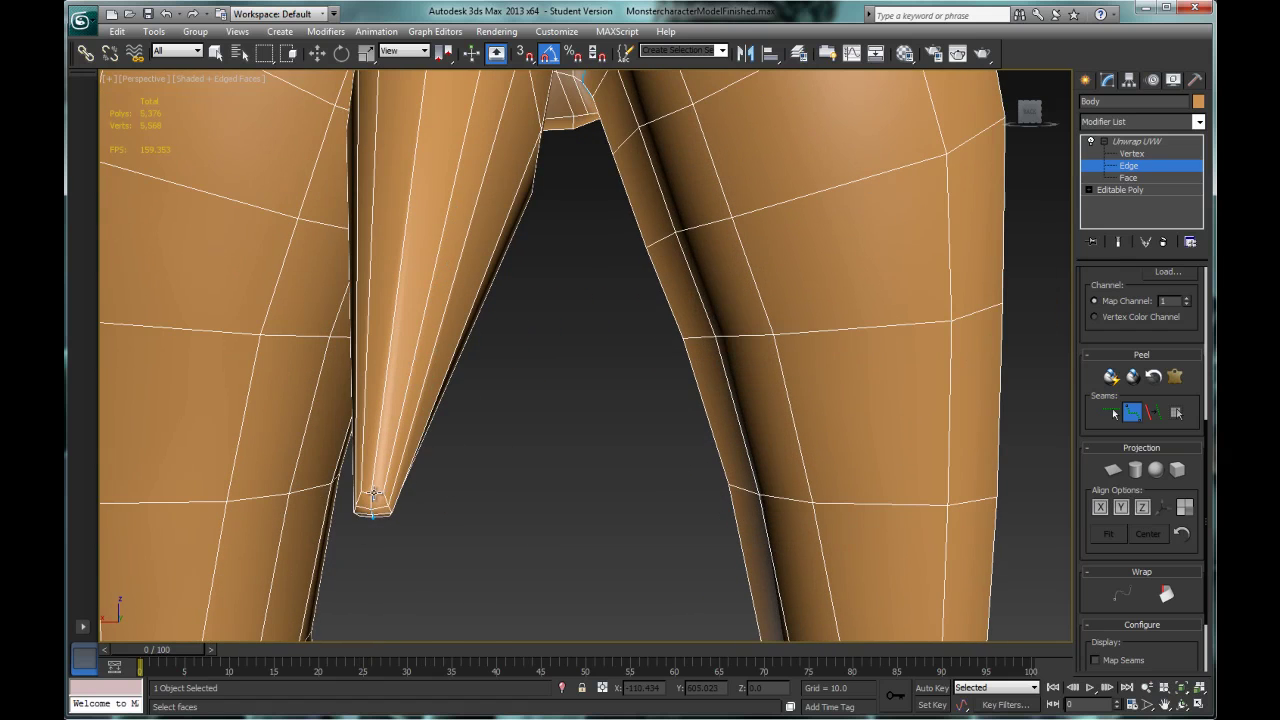
left_click(374, 493)
middle_click_drag(438, 94, 463, 200)
scroll(480, 197, "down", 2)
left_click(512, 234)
middle_click_drag(516, 156, 514, 504)
left_click(518, 137)
middle_click_drag(518, 134, 529, 618)
scroll(480, 417, "down", 4)
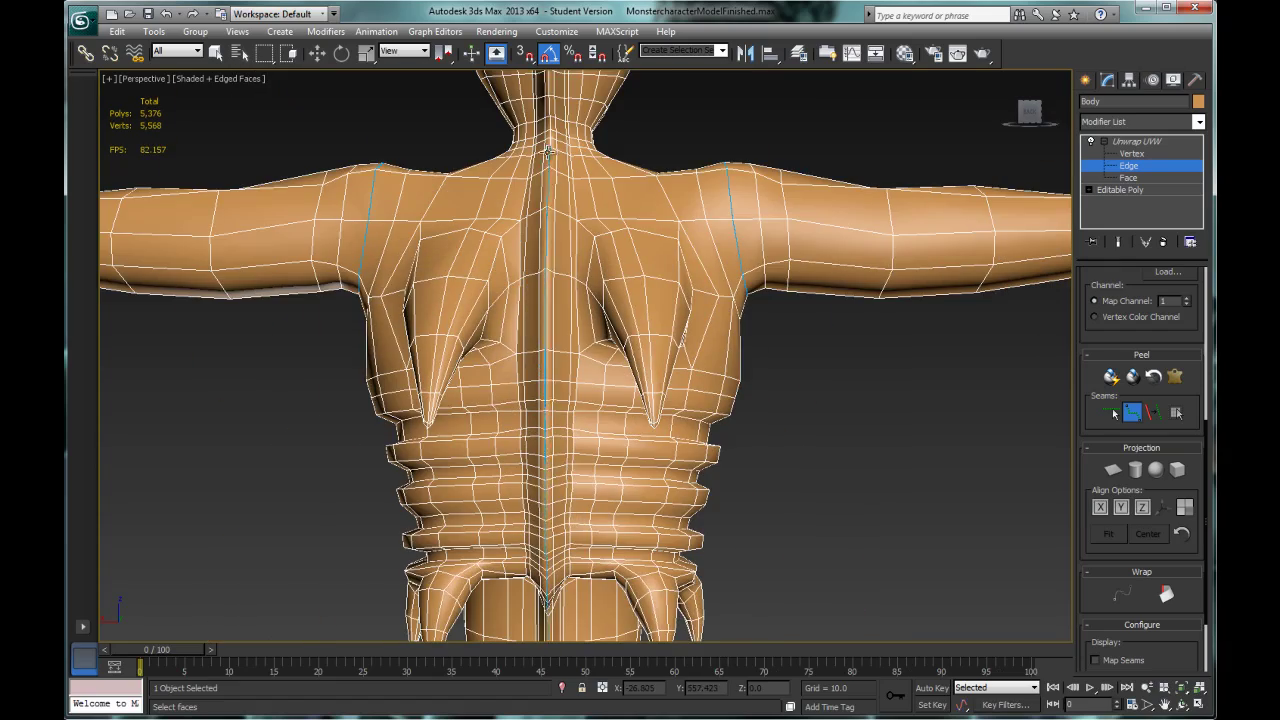
Mark a seam loop around the base of the neck, separating the head from the torso
scroll(548, 152, "up", 4)
middle_click_drag(721, 137, 455, 244, "alt")
left_click(676, 224)
left_click(657, 245)
scroll(657, 248, "down", 4)
Select body faces at face level to check the seamed torso region, and resume point-to-point seam marking
middle_click_drag(657, 250, 810, 312, "alt")
scroll(643, 323, "down", 3)
middle_click_drag(643, 323, 600, 370, "alt")
left_click(656, 349)
scroll(591, 430, "up", 2)
left_click(1132, 412)
Mark a seam loop around the wrist of the character's left arm
middle_click_drag(690, 345, 567, 420, "alt")
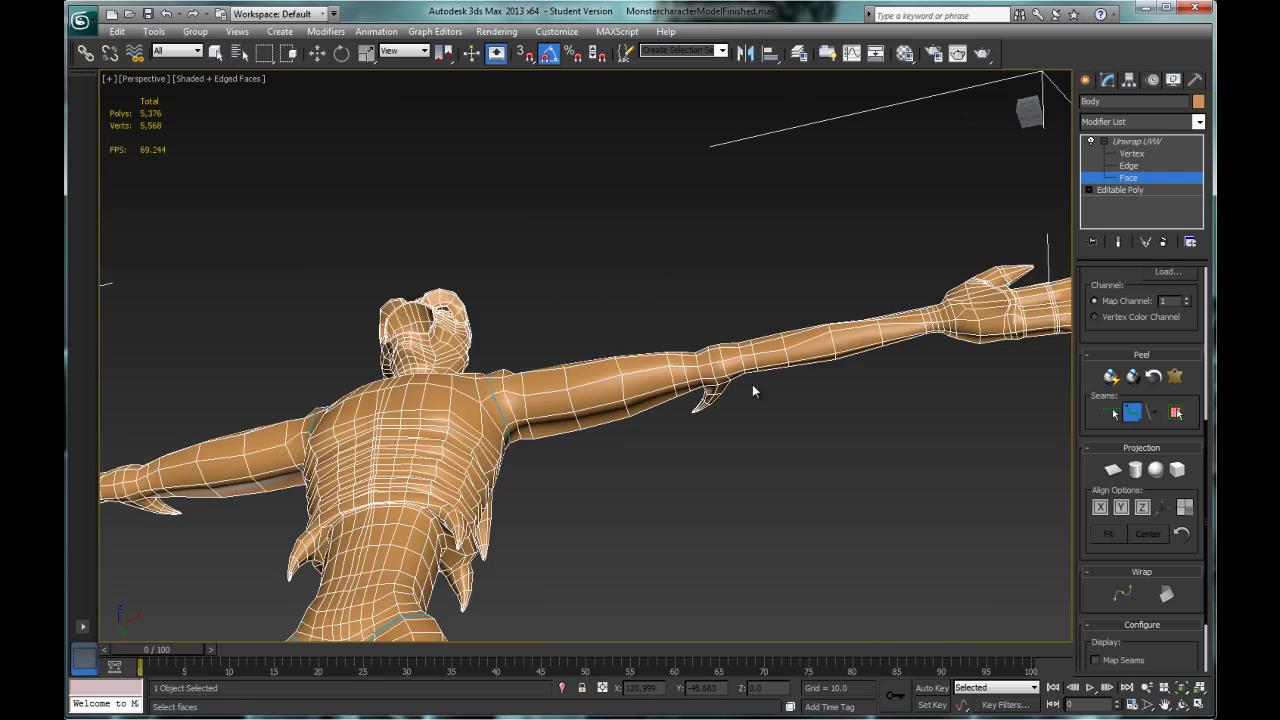
middle_click_drag(752, 384, 510, 392)
scroll(510, 392, "up", 3)
middle_click_drag(510, 392, 504, 416, "alt")
left_click(901, 342)
scroll(901, 342, "down", 3)
middle_click_drag(901, 342, 900, 280, "alt")
middle_click_drag(323, 405, 482, 400)
scroll(482, 400, "up", 2)
scroll(398, 409, "down", 3)
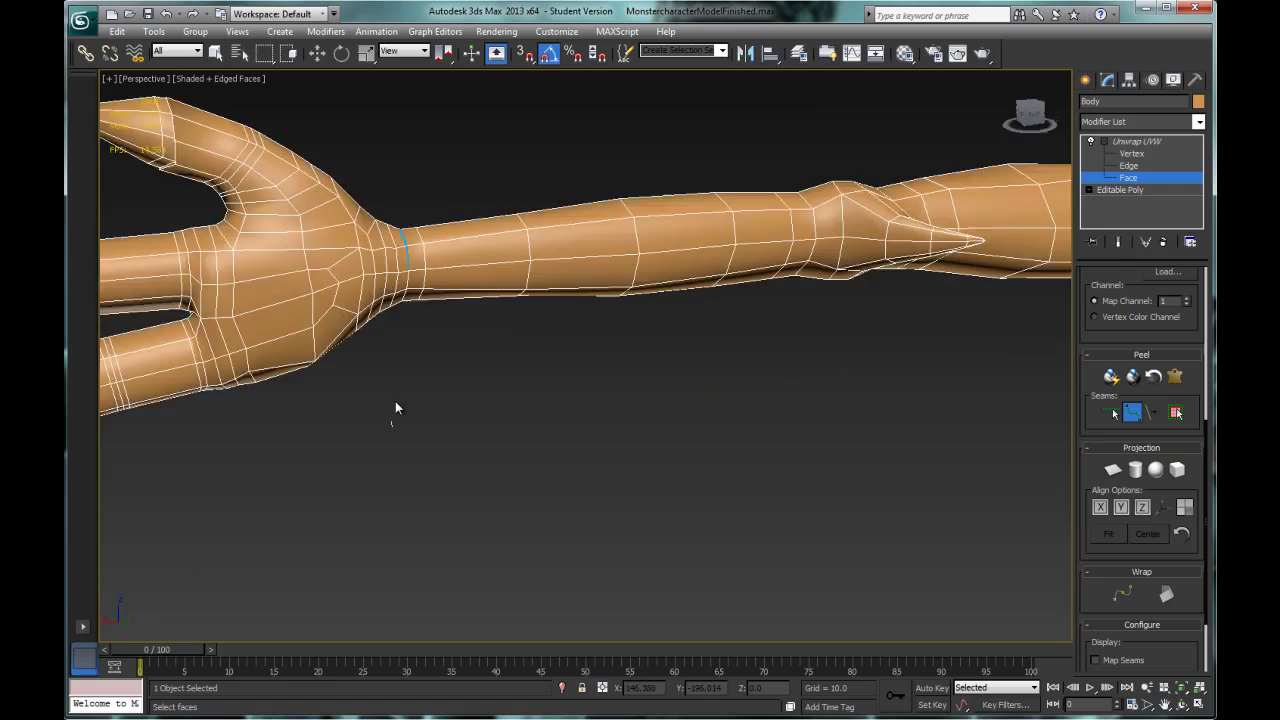
middle_click_drag(395, 401, 408, 174, "alt")
scroll(453, 114, "down", 3)
middle_click_drag(453, 114, 790, 224, "alt")
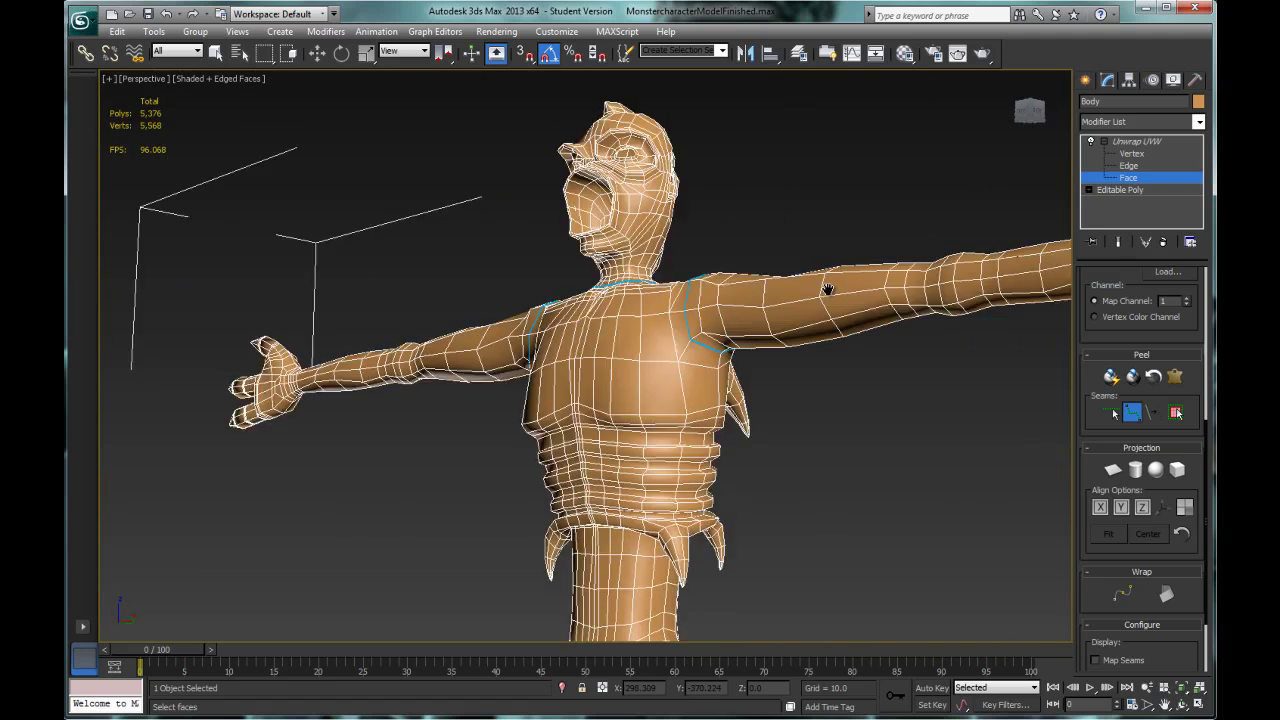
Mark a seam along the underside of the left arm from the armpit to the wrist
scroll(790, 224, "up", 4)
scroll(825, 211, "down", 3)
scroll(851, 223, "up", 3)
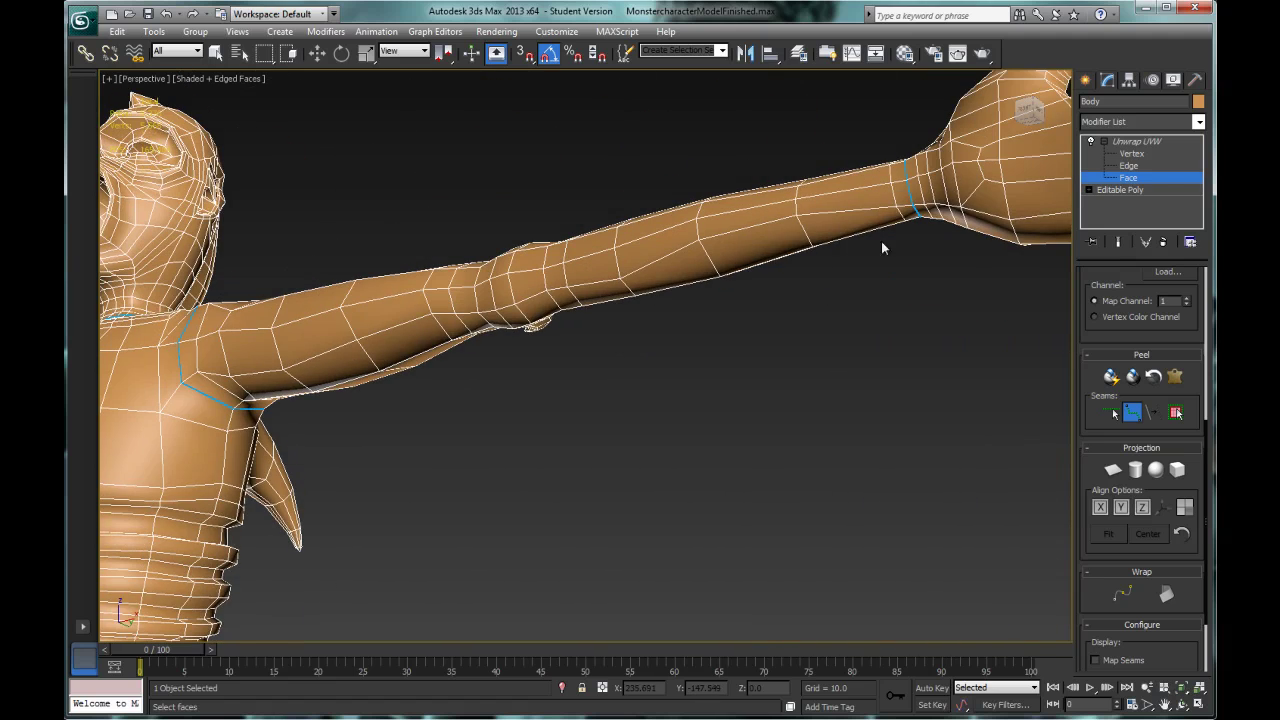
left_click(235, 409)
scroll(382, 402, "down", 3)
middle_click_drag(645, 358, 838, 451, "alt")
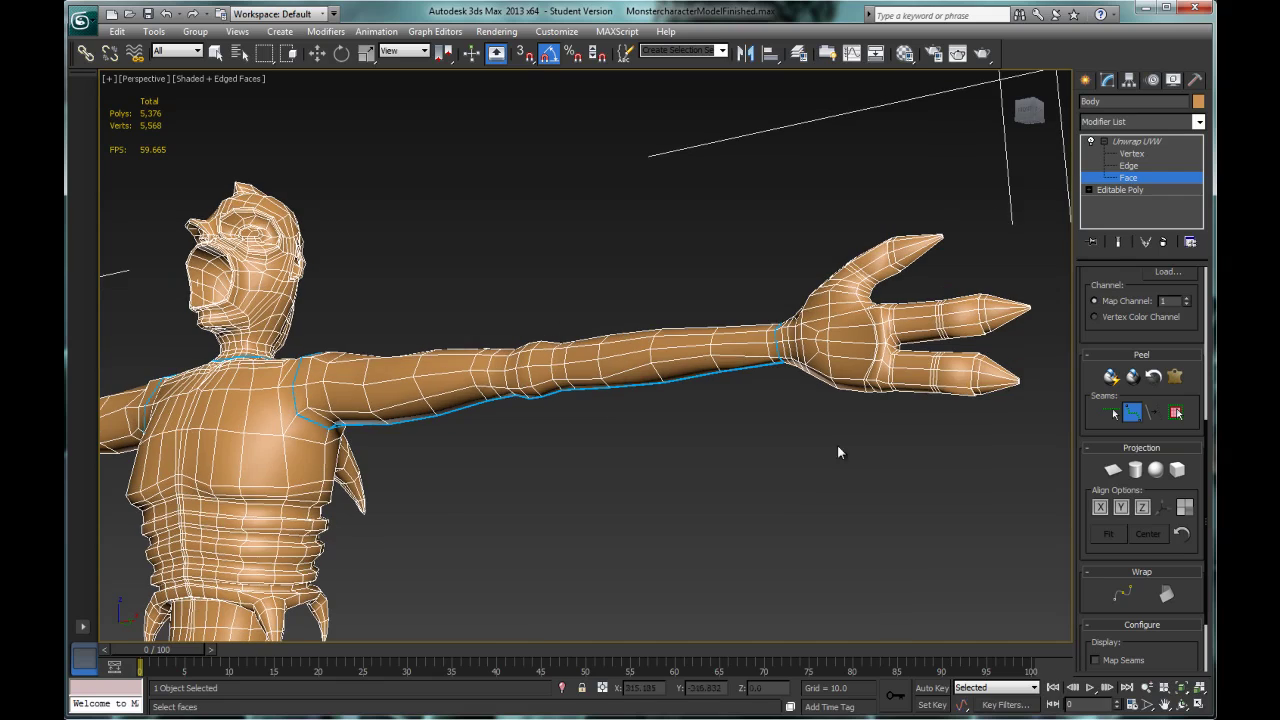
Expand a face selection to the seams on the left arm to check the region, and resume point-to-point seam marking
left_click(1176, 413)
mouse_move(860, 380)
middle_mouse_down("alt")
mouse_move(560, 360)
mouse_move(880, 370)
middle_mouse_up("alt")
left_click(900, 410)
left_click(1131, 414)
Mark a seam from the left wrist along the upper edge of the hand to the base of the thumb's claw
middle_click_drag(700, 355, 300, 388, "alt")
scroll(547, 484, "up", 3)
middle_click_drag(547, 484, 717, 414, "alt")
middle_click_drag(898, 578, 413, 498)
left_click(766, 389)
middle_click_drag(686, 429, 490, 321, "alt")
scroll(643, 431, "down", 3)
scroll(490, 321, "up", 2)
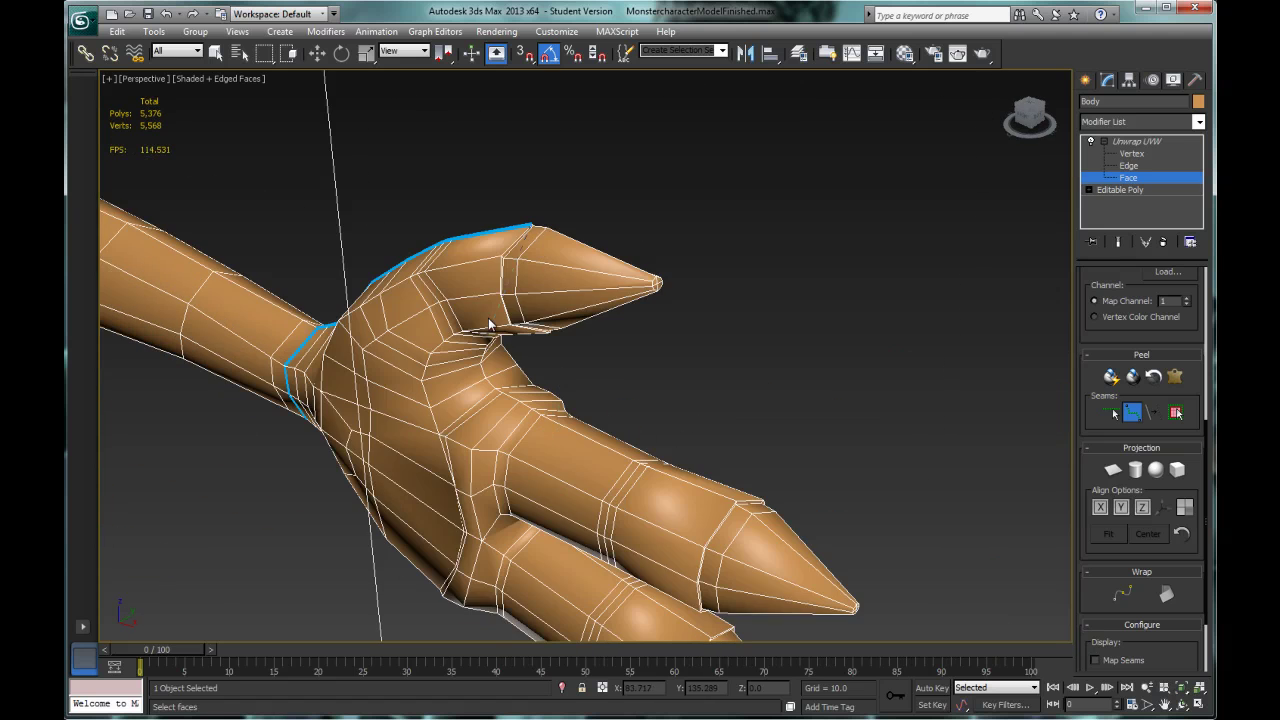
Mark a seam loop around the base of the left thumb's claw
scroll(488, 317, "up", 4)
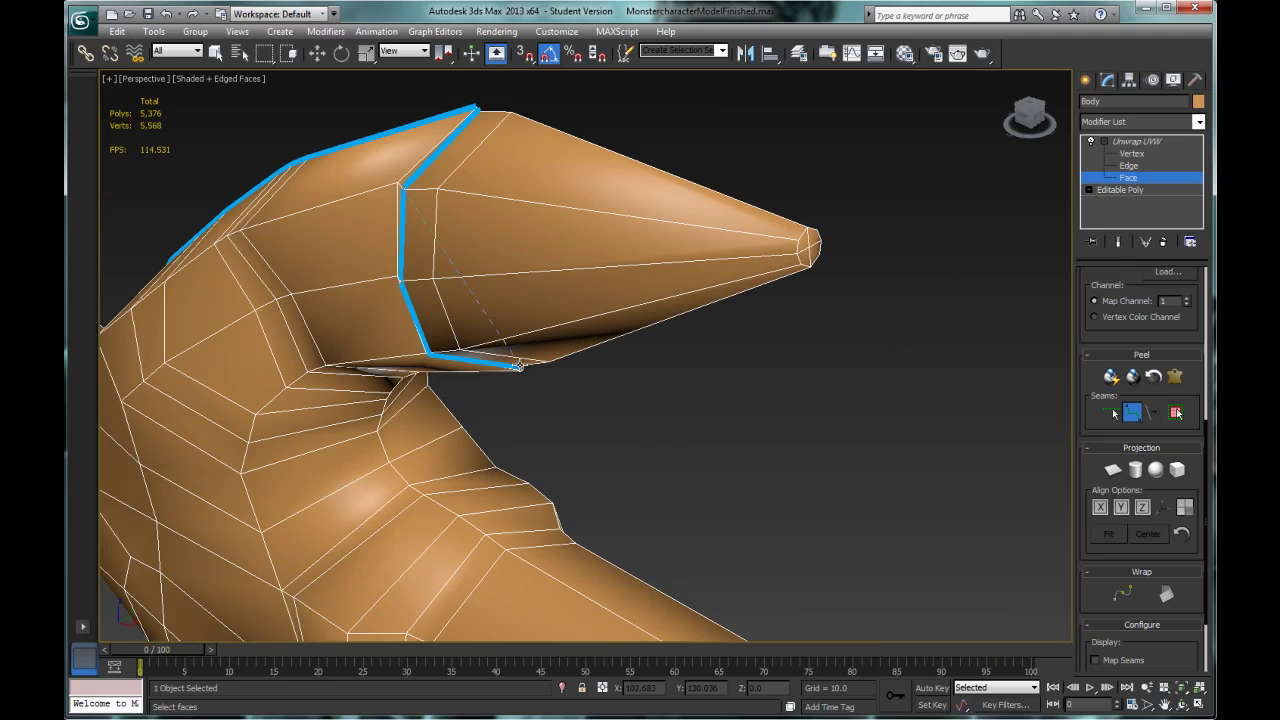
middle_click_drag(403, 377, 691, 340, "alt")
scroll(691, 340, "down", 4)
middle_click_drag(243, 366, 820, 380)
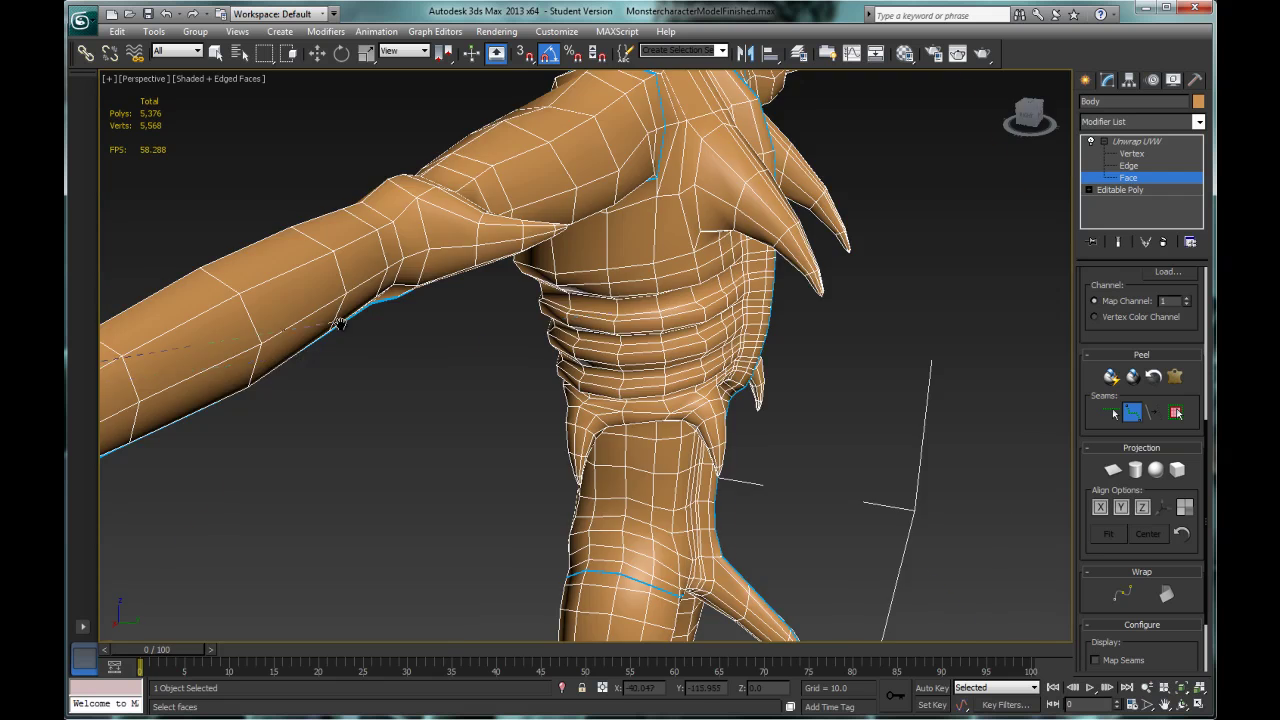
middle_click_drag(400, 330, 624, 316)
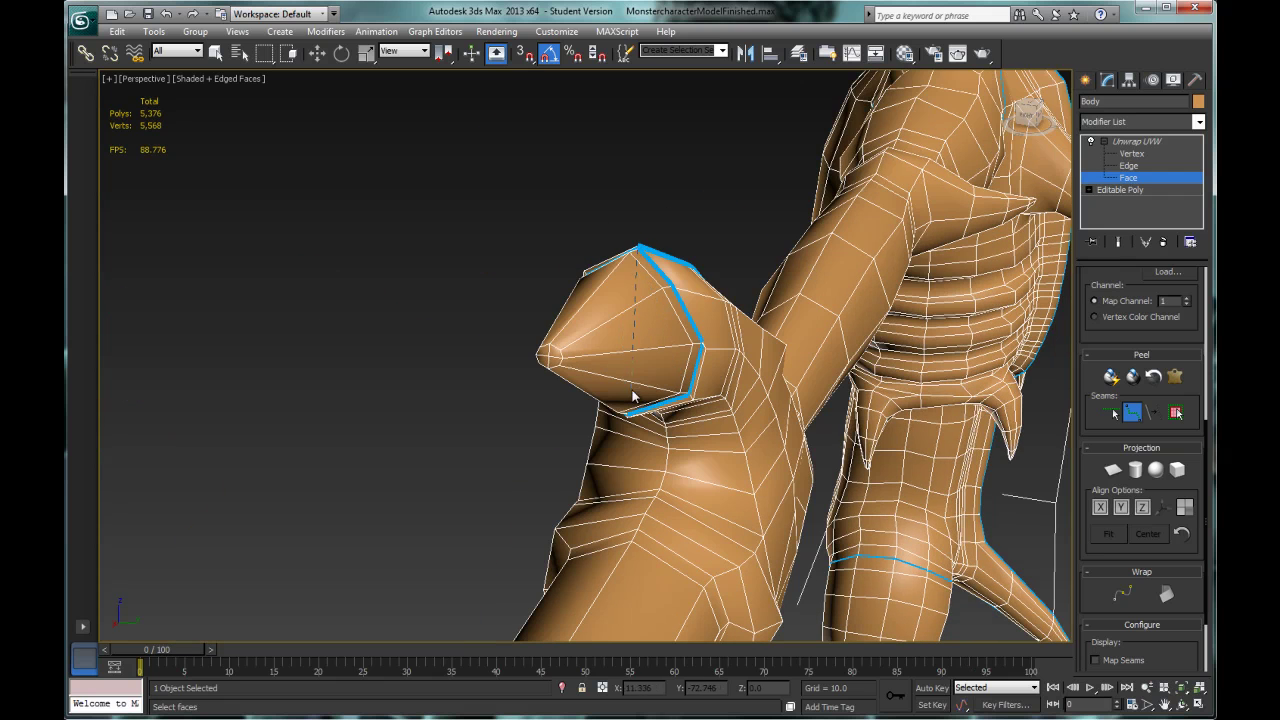
middle_click_drag(657, 481, 688, 208)
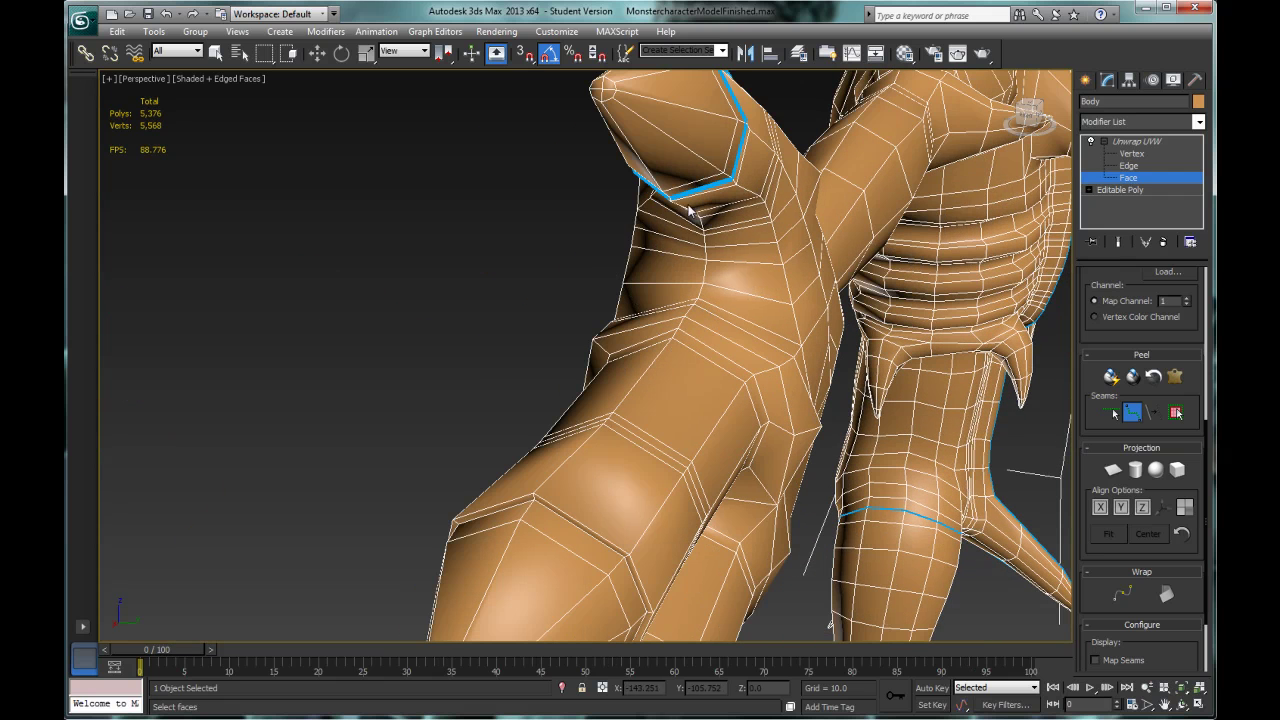
Mark seams from the left thumb's claw down between the fingers and around the claws of the middle and lower fingers
middle_click_drag(538, 502, 912, 325, "alt")
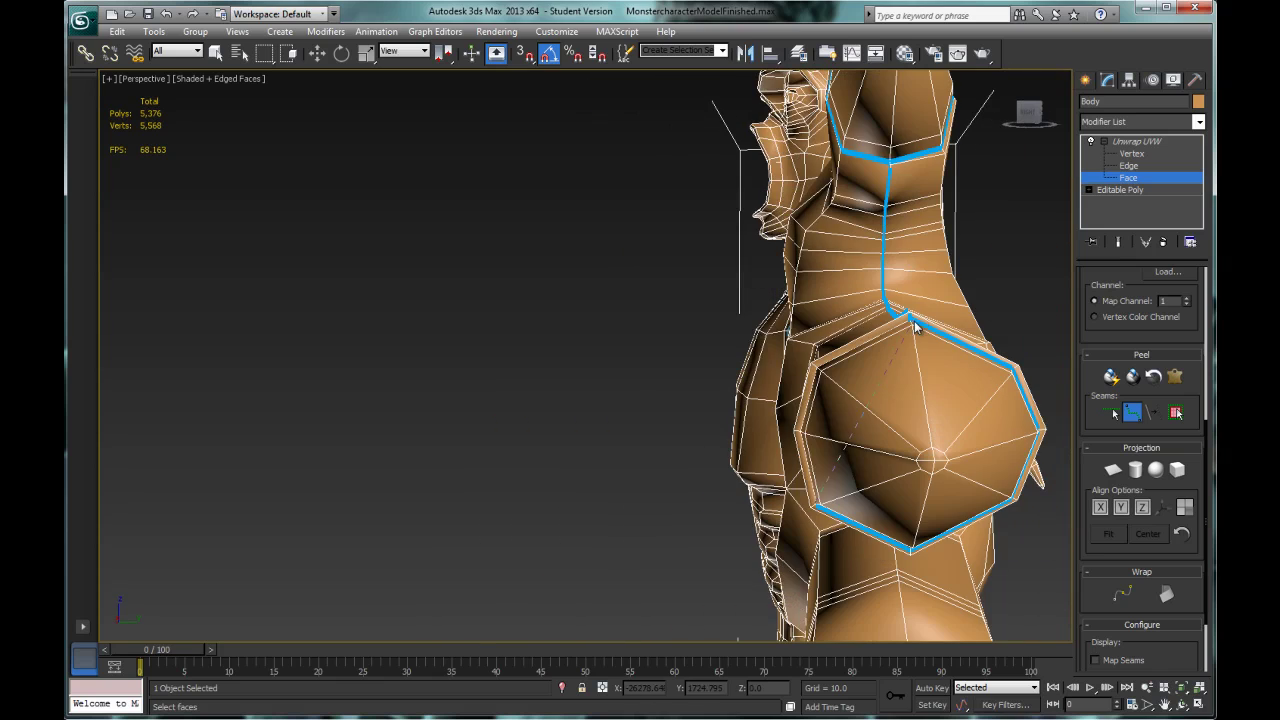
middle_click_drag(890, 479, 757, 151, "alt")
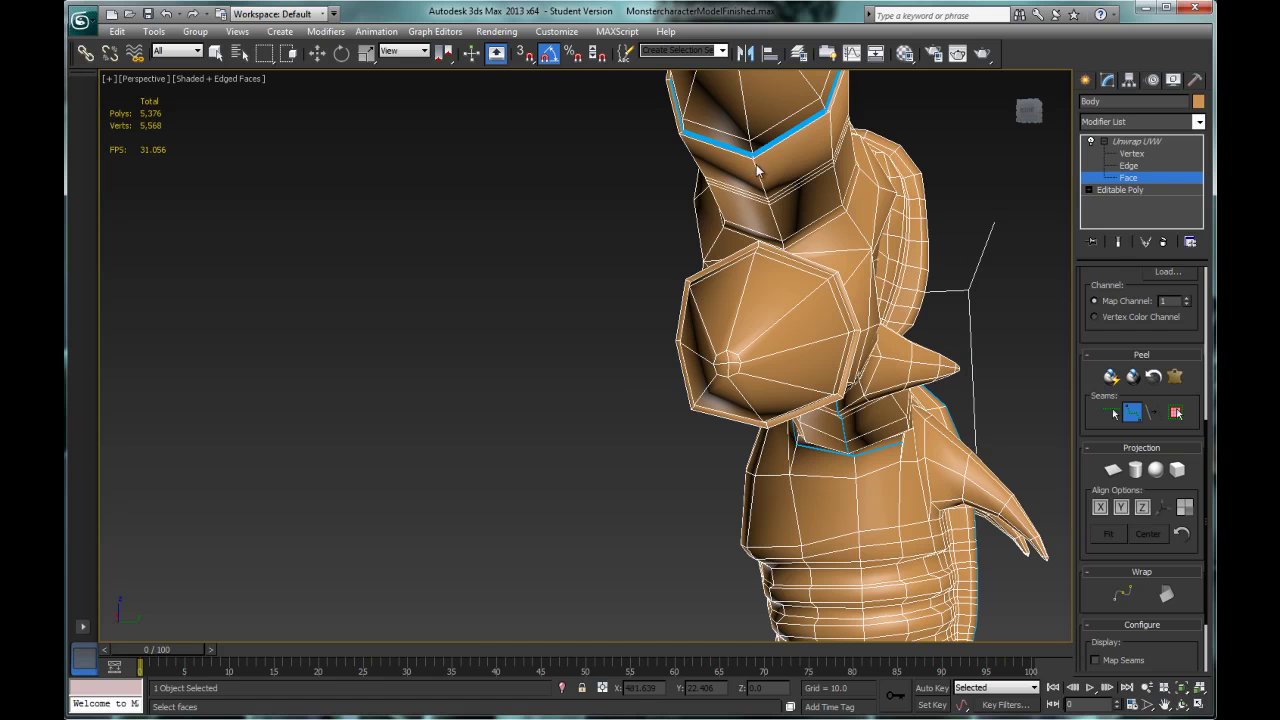
middle_click_drag(796, 425, 886, 462, "alt")
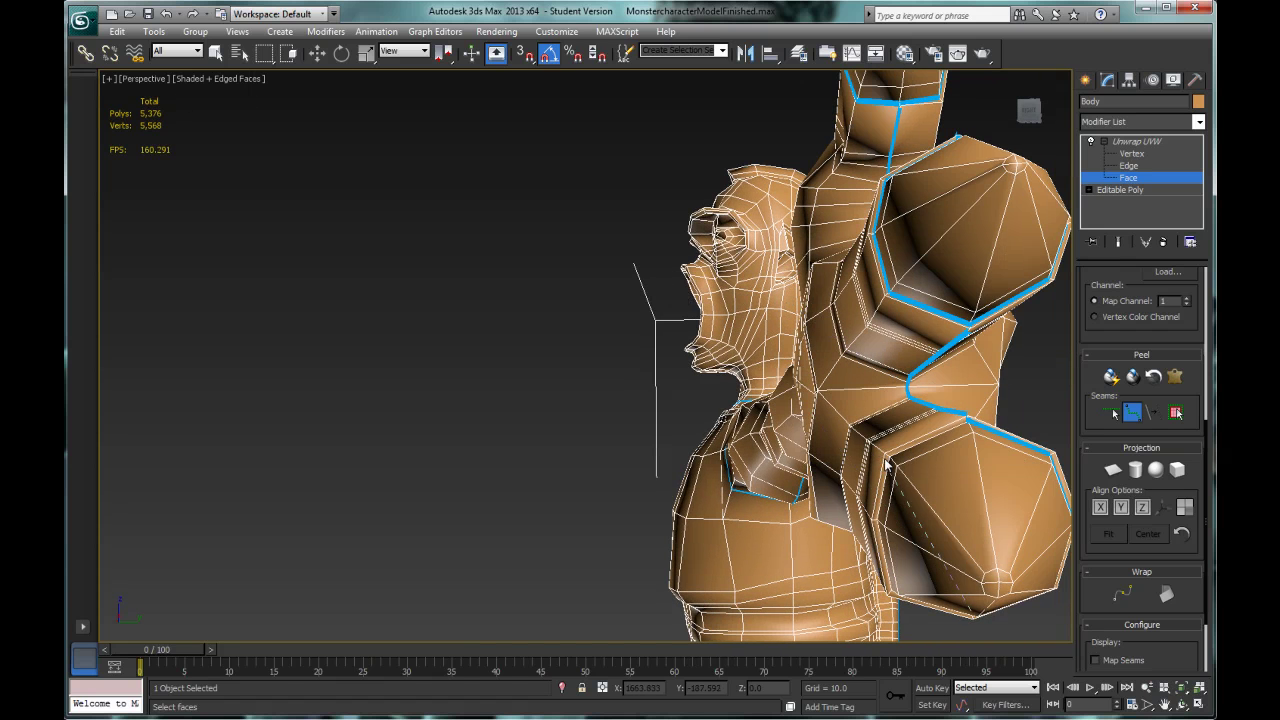
middle_click_drag(934, 428, 584, 292, "alt")
Mark the seam from the left hand's lower finger back to the wrist and check the claw regions by selecting their faces
middle_click_drag(650, 358, 735, 376, "alt")
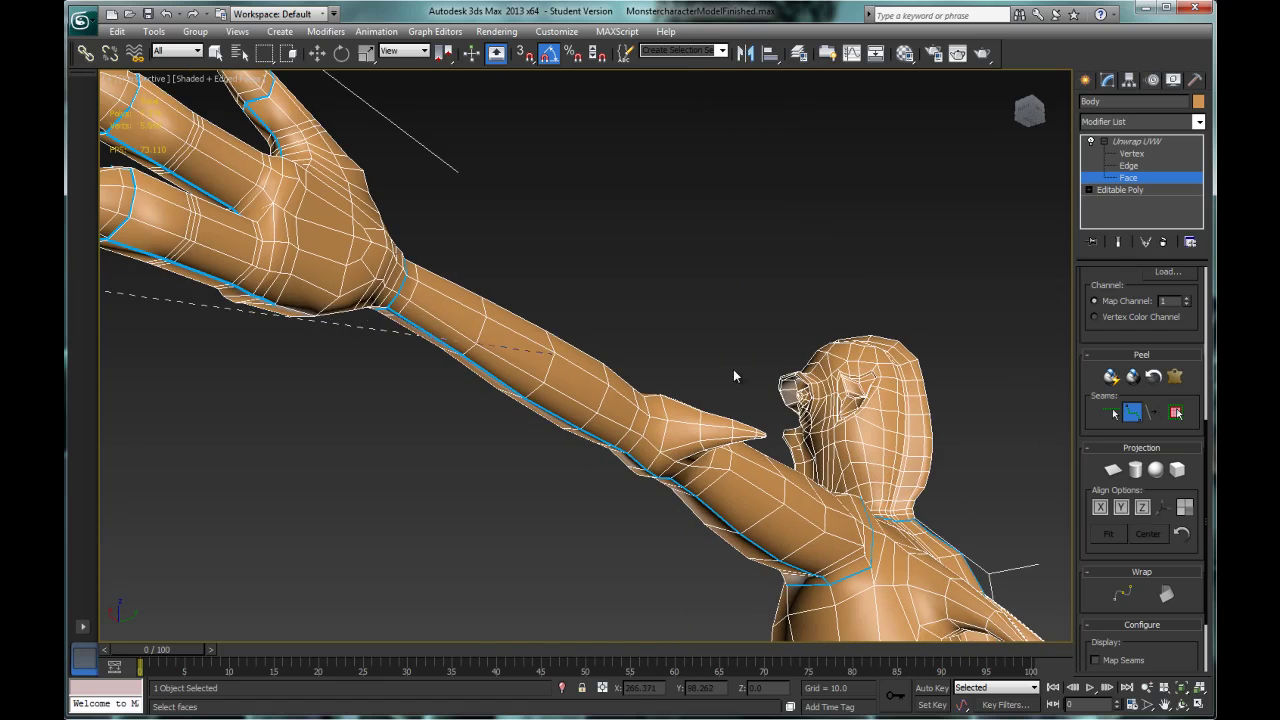
middle_click_drag(388, 308, 66, 351, "alt")
middle_click_drag(845, 340, 662, 303)
scroll(660, 301, "up", 2)
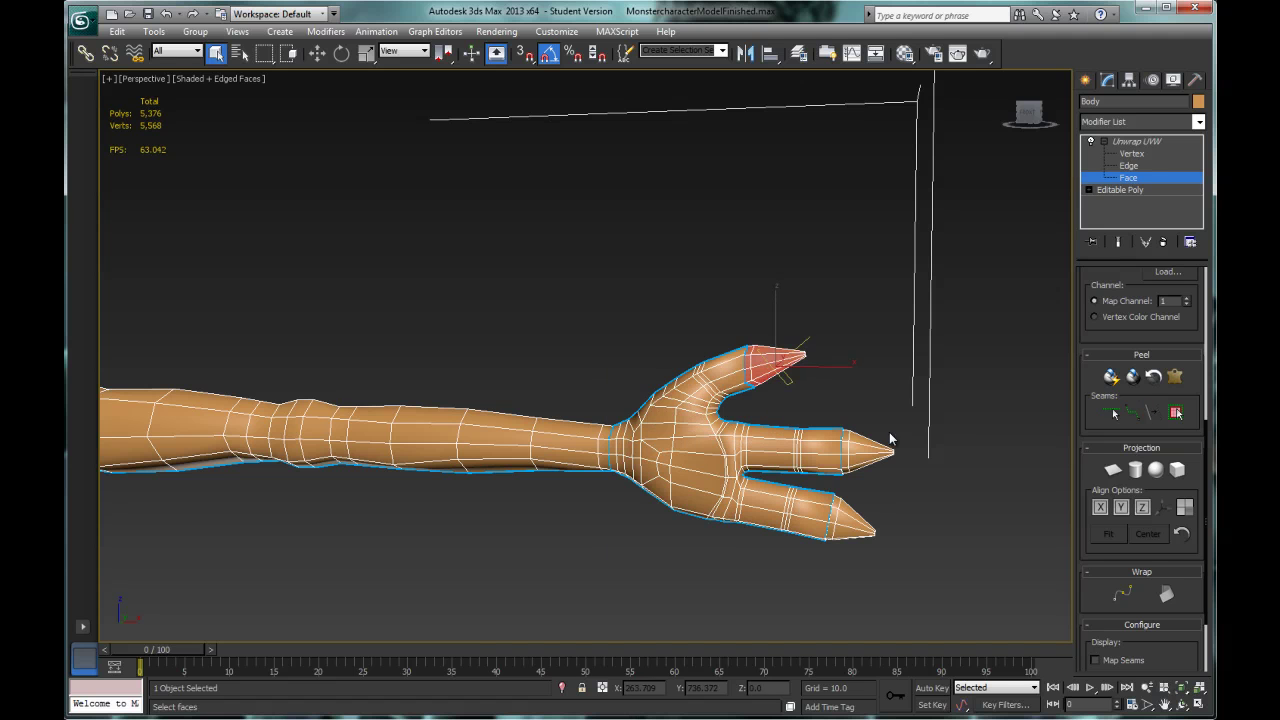
left_click(932, 408)
Mark a seam loop around the wrist of the character's right arm
scroll(611, 418, "down", 2)
middle_click_drag(300, 460, 874, 360)
scroll(474, 289, "up", 3)
middle_click_drag(474, 289, 650, 357)
key("p")
scroll(365, 290, "up", 2)
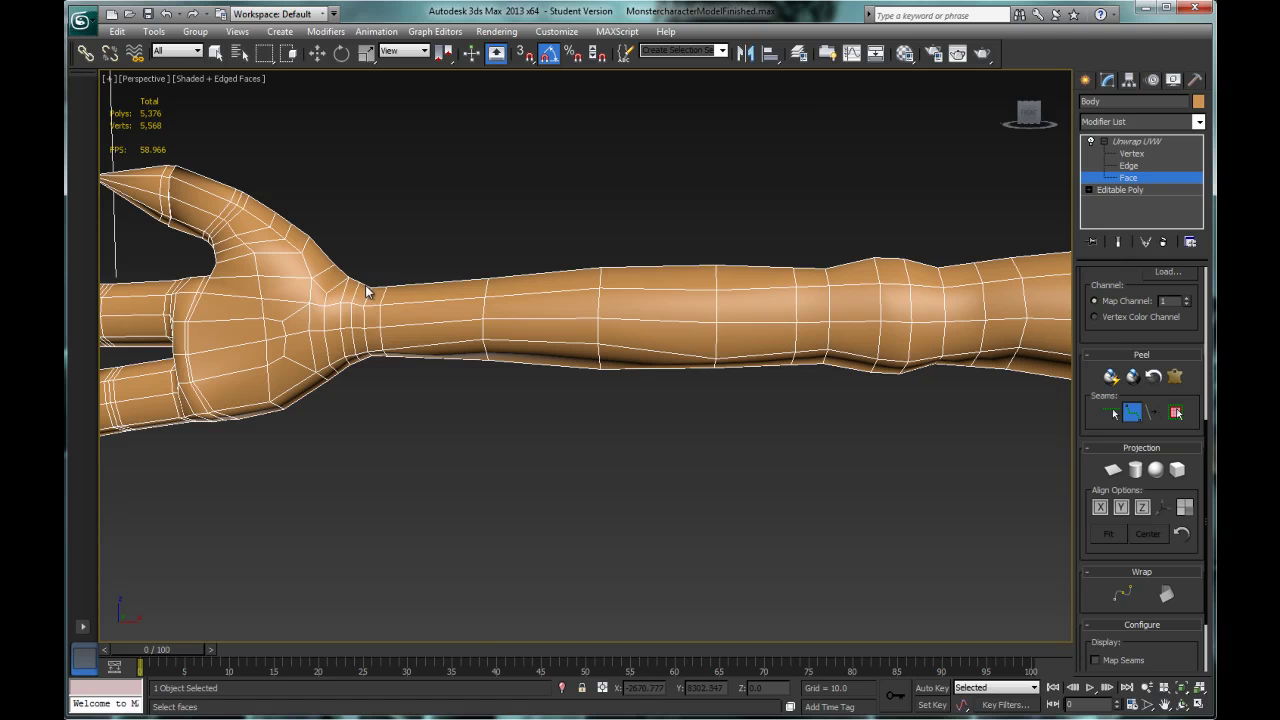
middle_click_drag(371, 355, 640, 372, "alt")
scroll(640, 372, "down", 3)
Mark a seam along the underside of the right arm between the armpit and the wrist
middle_click_drag(909, 363, 514, 357)
middle_click_drag(514, 357, 500, 300, "alt")
middle_click_drag(718, 343, 640, 374)
left_click(625, 413)
Mark seams along the right hand's lower edge and between its lower fingers, following the edges at the claw bases
scroll(440, 344, "down", 3)
scroll(438, 344, "down", 2)
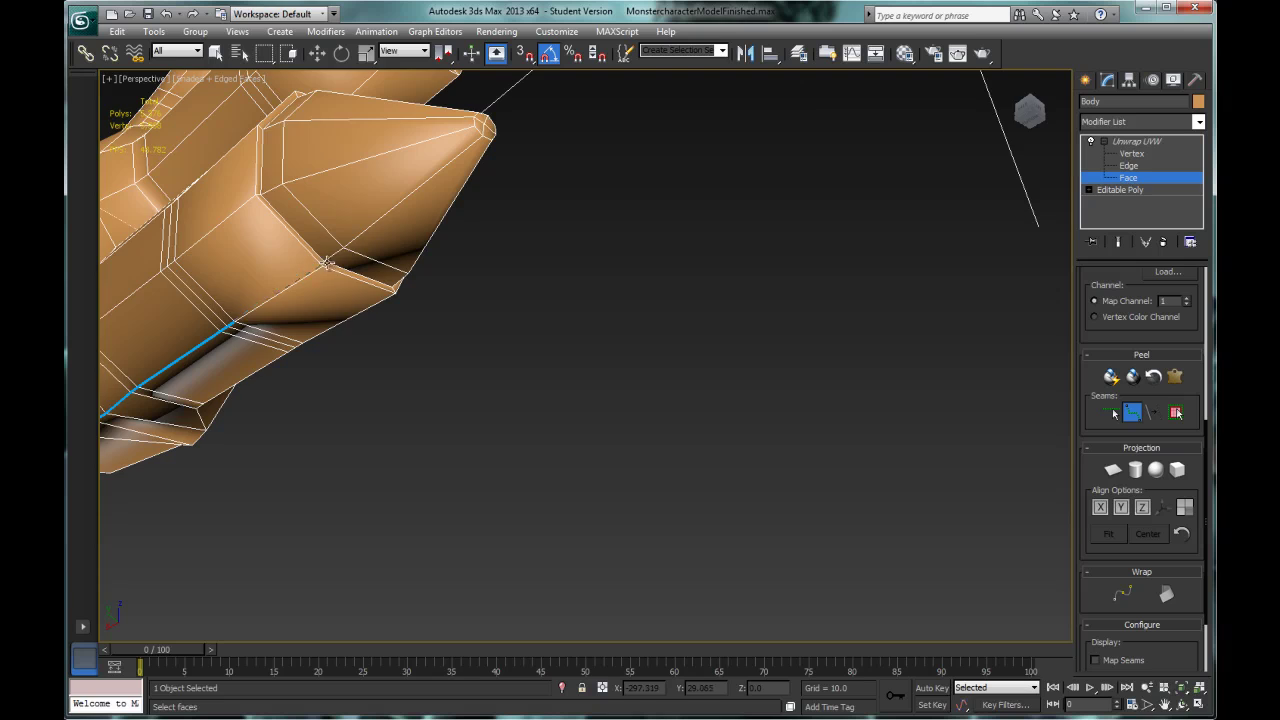
middle_click_drag(264, 130, 549, 354, "alt")
scroll(549, 354, "up", 2)
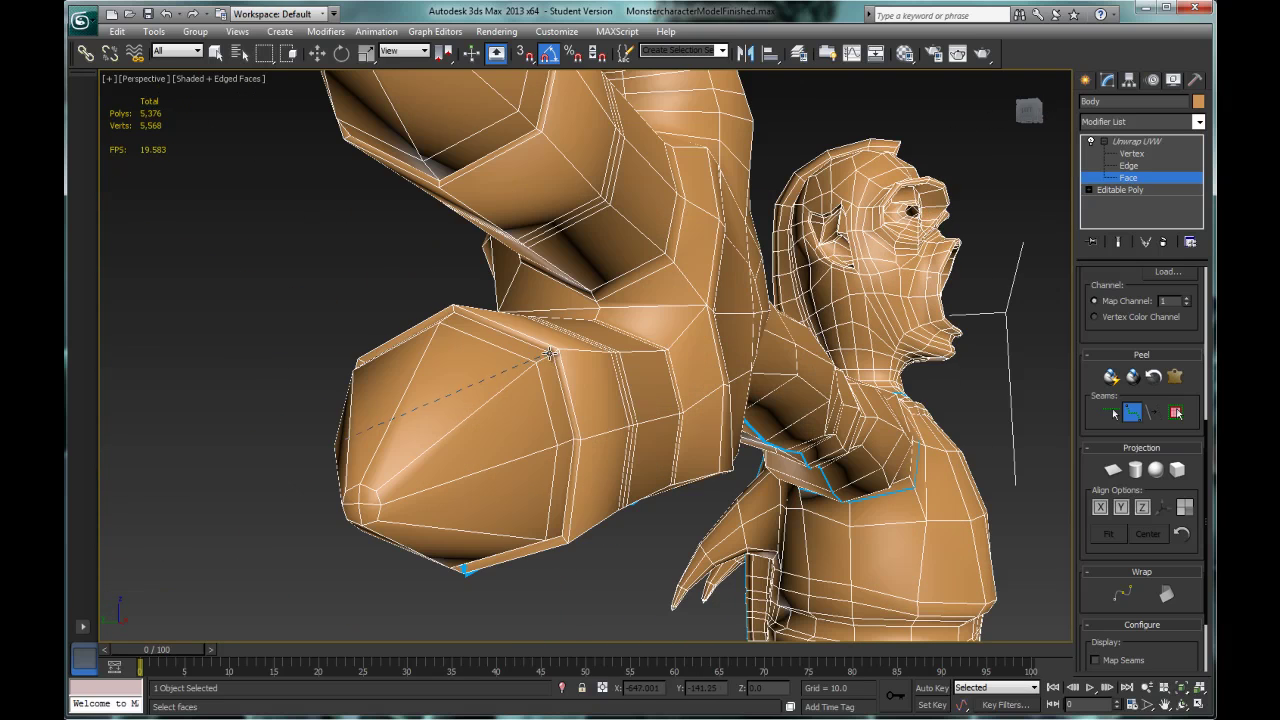
middle_click_drag(446, 147, 403, 397, "alt")
left_click(622, 181)
Mark the remaining right-hand seams between the fingers, around the claw bases and along the upper edge to the wrist
middle_click_drag(550, 152, 686, 339, "alt")
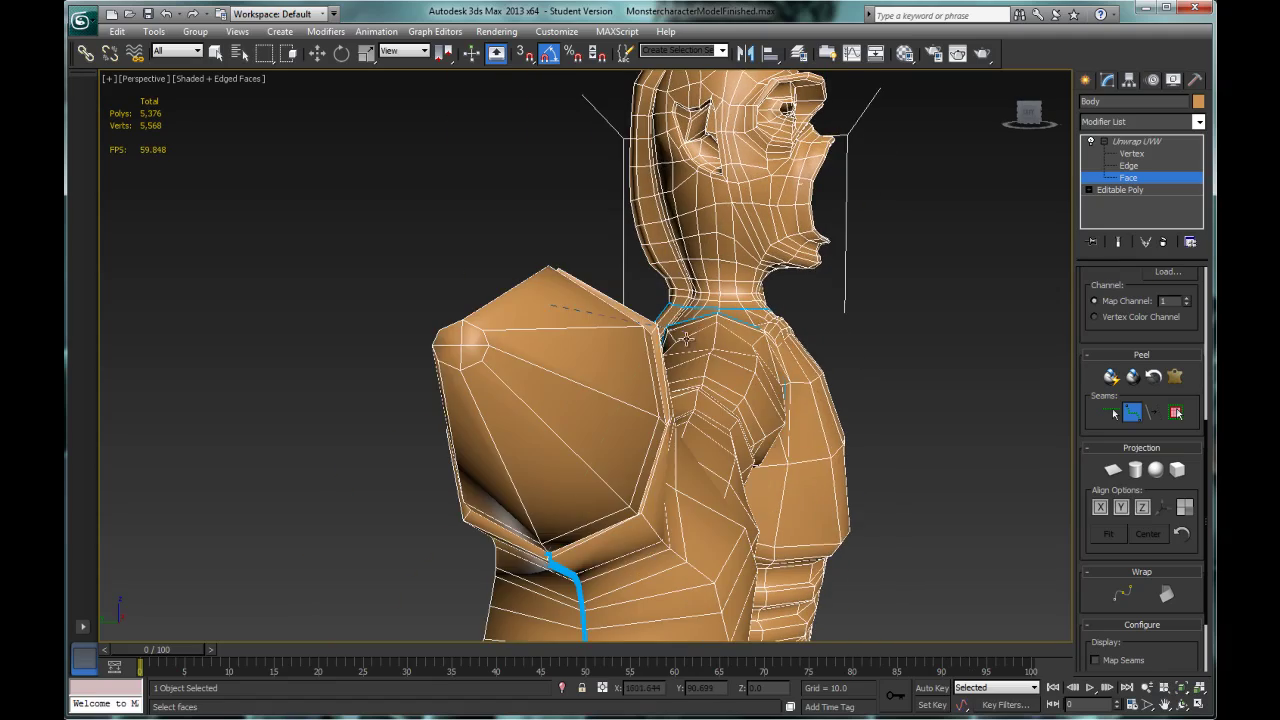
middle_click_drag(592, 345, 807, 382, "alt")
left_click(999, 516)
middle_click_drag(999, 516, 860, 340, "alt")
left_click(283, 254)
left_click(865, 262)
middle_click_drag(865, 262, 553, 350, "alt")
left_click(323, 321)
Stop seam marking and check the right hand's seamed regions by selecting faces and expanding the selection to the seams
scroll(768, 480, "down", 5)
middle_click_drag(768, 486, 730, 420, "alt")
left_click(1132, 412)
left_click(767, 158)
left_click(1175, 412)
left_click(325, 236)
left_click(1175, 412)
left_click(218, 178)
middle_click_drag(420, 250, 631, 257, "alt")
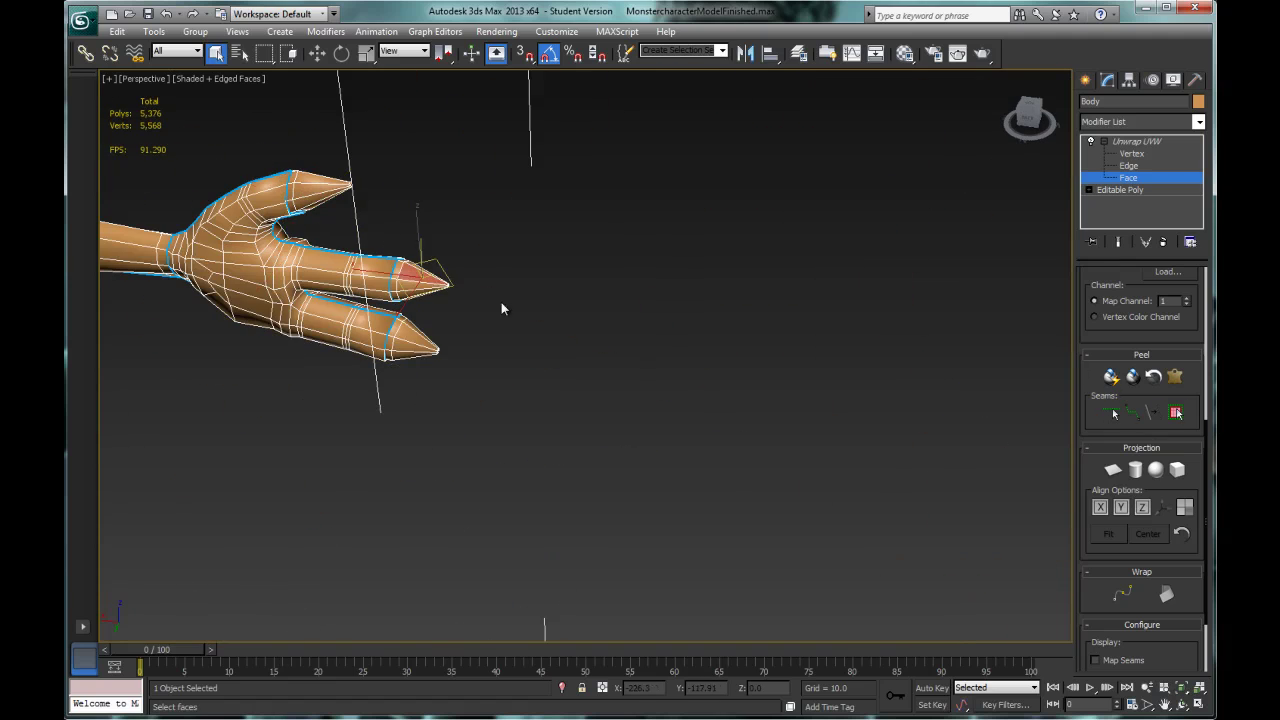
left_click(801, 346)
scroll(801, 348, "down", 5)
middle_click_drag(801, 348, 220, 283, "alt")
scroll(558, 380, "up", 4)
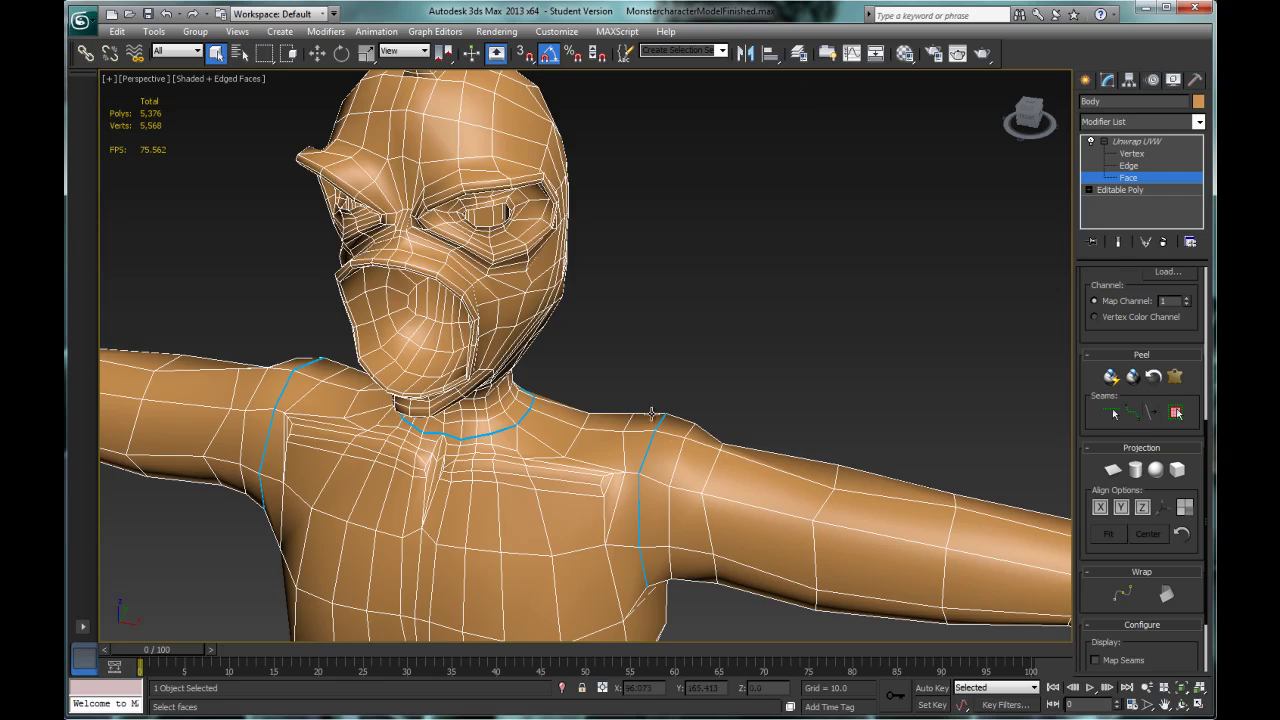
Mark a closed seam around the edge of the character's mouth opening with point-to-point seams
left_click(1132, 412)
scroll(636, 414, "up", 2)
scroll(641, 421, "up", 2)
middle_click_drag(630, 258, 390, 265, "alt")
left_click(1132, 412)
scroll(530, 200, "up", 3)
left_click(524, 156)
middle_click_drag(193, 216, 332, 220, "alt")
left_click(476, 147)
left_click(406, 130)
middle_click_drag(368, 298, 430, 320, "alt")
left_click(380, 343)
left_click(523, 141)
middle_click_drag(522, 142, 510, 188, "alt")
Examine the seams along the first foot's lower edges, between its toes and around its claw bases
middle_click_drag(525, 131, 388, 259, "alt")
scroll(652, 477, "up", 2)
middle_click_drag(366, 105, 628, 607, "alt")
middle_click_drag(678, 452, 350, 210, "alt")
scroll(566, 385, "up", 5)
middle_click_drag(577, 475, 433, 310, "alt")
scroll(474, 296, "down", 5)
middle_click_drag(452, 259, 368, 415, "alt")
scroll(439, 261, "up", 5)
middle_click_drag(497, 363, 470, 331, "alt")
scroll(498, 379, "down", 3)
middle_click_drag(441, 429, 517, 400)
scroll(502, 342, "down", 5)
scroll(677, 356, "up", 3)
middle_click_drag(558, 288, 705, 388, "alt")
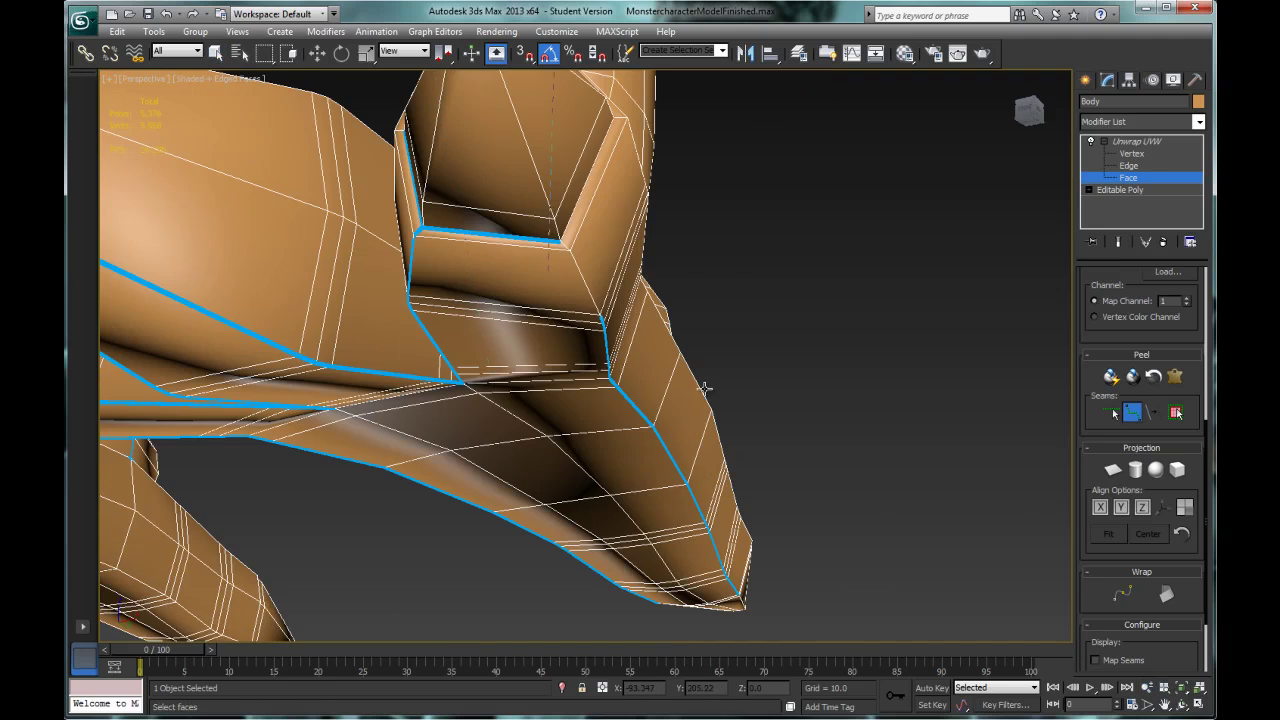
scroll(581, 408, "down", 5)
middle_click_drag(581, 408, 522, 405, "alt")
middle_click_drag(522, 405, 474, 435)
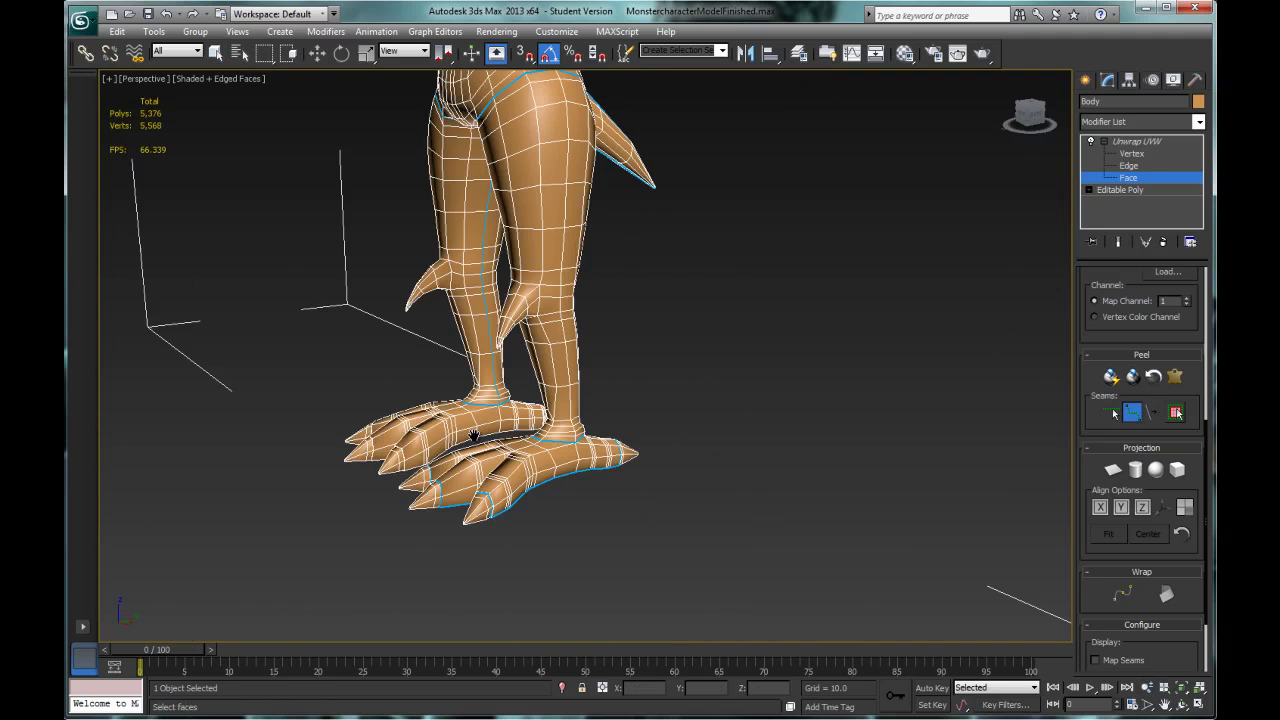
Check the first foot's seamed regions by selecting faces on the foot and a claw and expanding the selection to the seams
middle_click_drag(441, 231, 400, 228, "alt")
left_click(560, 364)
left_click(1175, 413)
middle_click_drag(446, 280, 500, 235, "alt")
scroll(500, 235, "up", 3)
left_click(425, 565)
left_click(354, 524)
left_click(1175, 413)
middle_click_drag(970, 573, 929, 535, "alt")
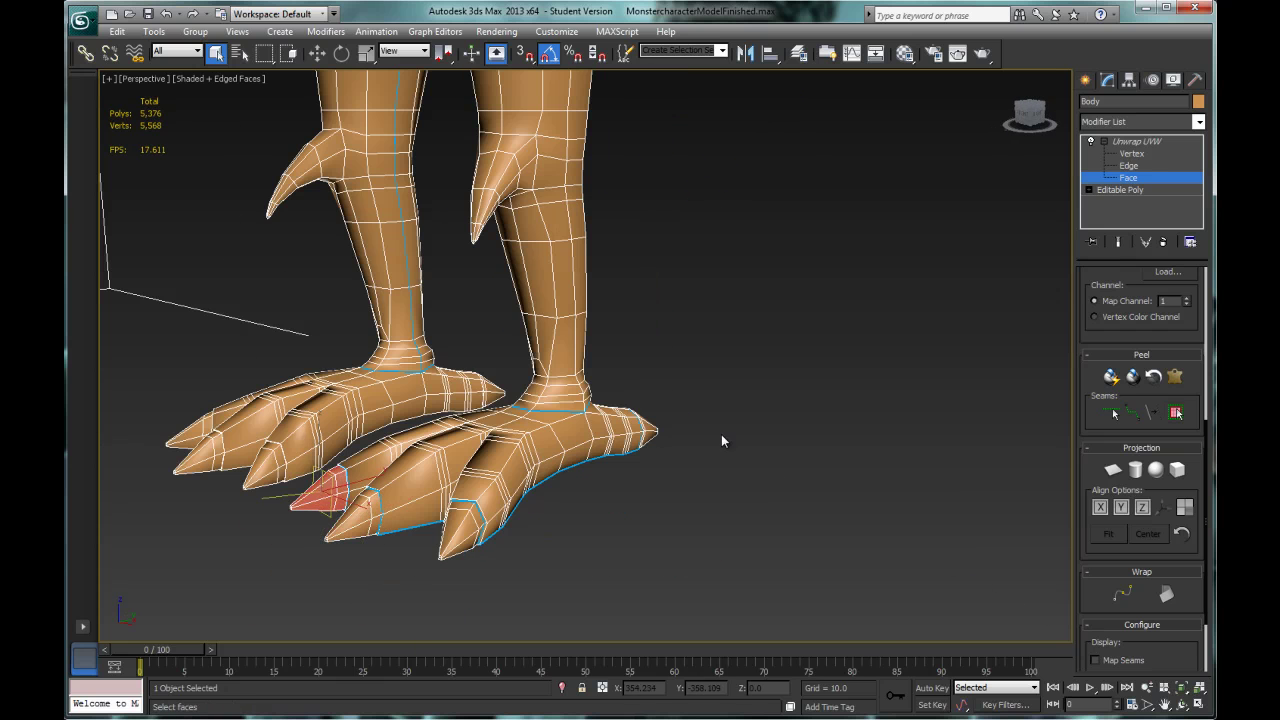
Mark a point-to-point seam along the other foot's lower edge from the heel toward the outer toe
middle_click_drag(617, 437, 587, 447, "alt")
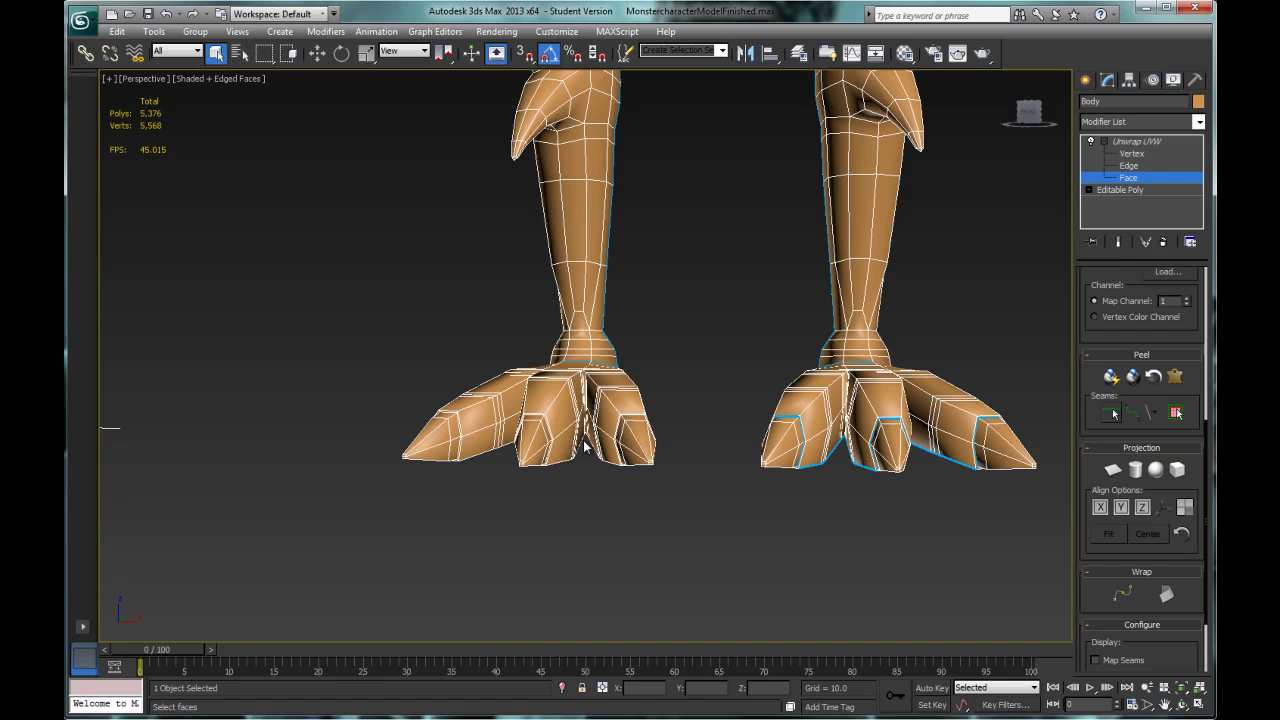
left_click(1132, 412)
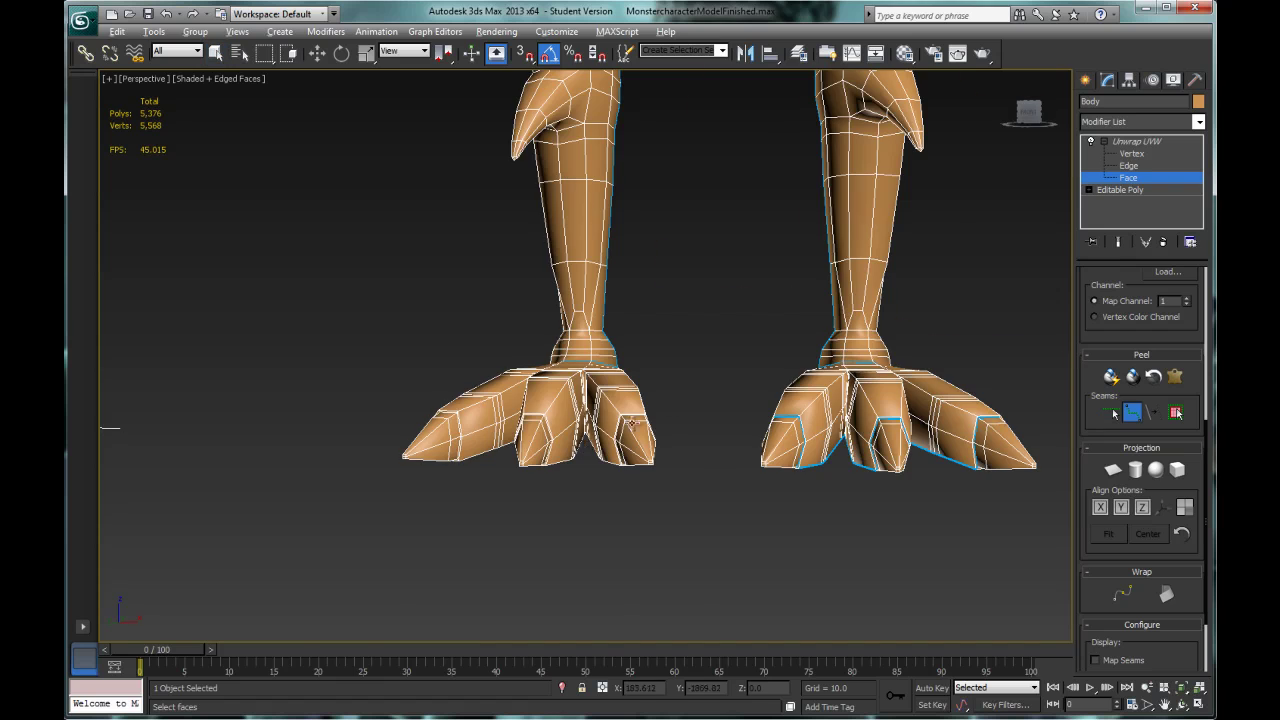
middle_click_drag(620, 400, 805, 286, "alt")
left_click(857, 282)
left_click(299, 306)
middle_click_drag(299, 306, 602, 375, "alt")
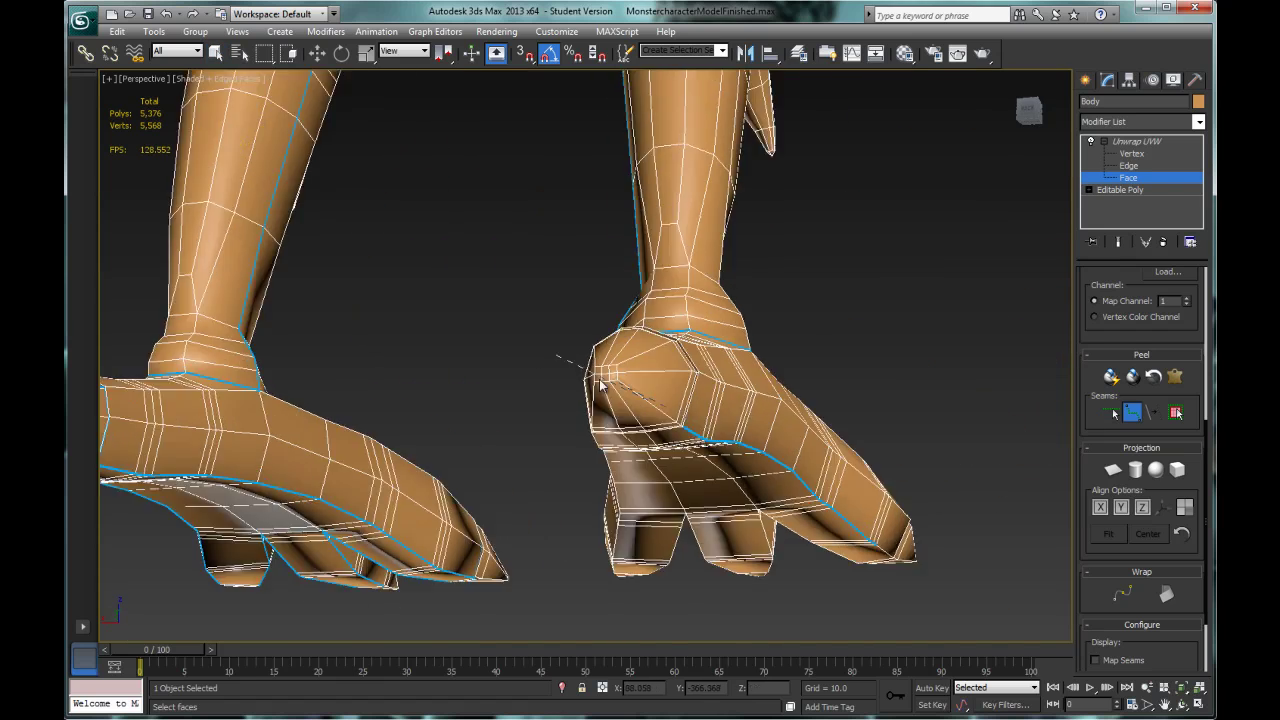
Mark the seam around the base of that foot's heel claw, following the edges at the back of the heel
scroll(610, 378, "up", 3)
left_click(675, 345)
middle_click_drag(690, 326, 750, 345, "alt")
middle_click_drag(750, 345, 575, 345)
scroll(606, 409, "up", 2)
left_click(491, 413)
left_click(396, 450)
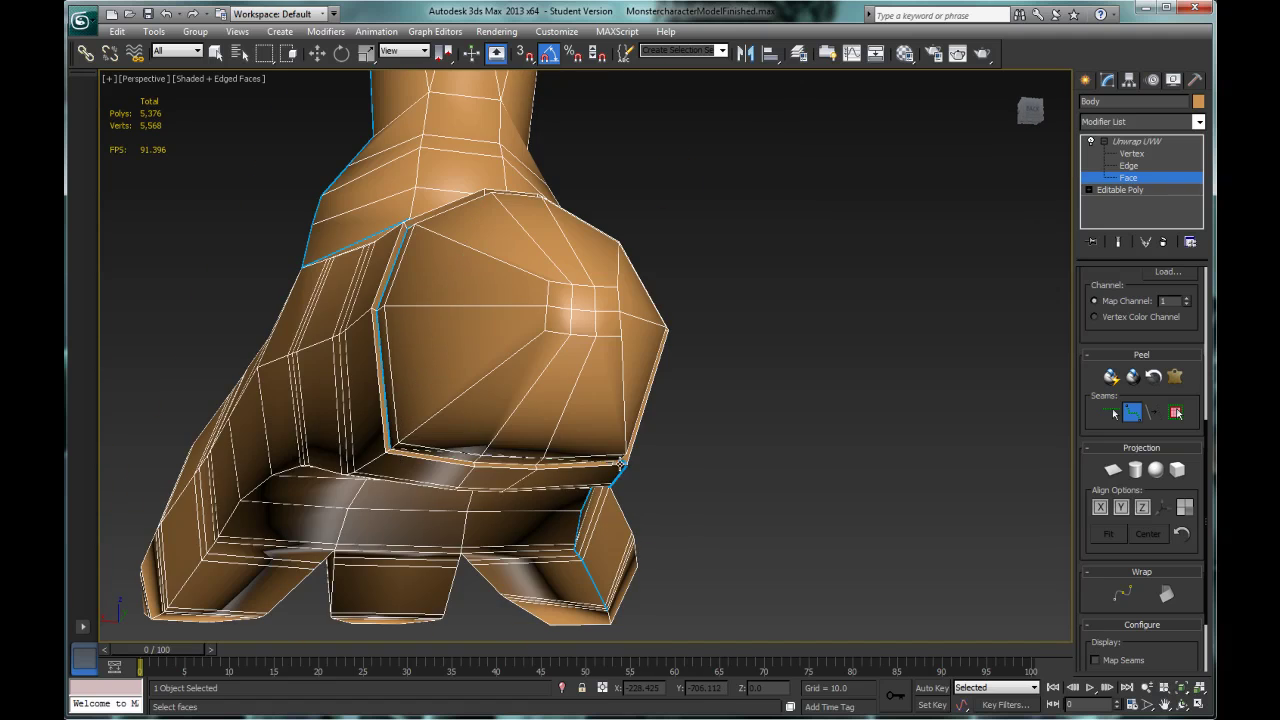
Mark seams around the base of a front toe claw on the same foot, undoing the misplaced seam point
middle_click_drag(201, 562, 754, 443, "alt")
middle_click_drag(190, 485, 683, 426)
scroll(683, 426, "up", 3)
left_click(470, 309)
middle_click_drag(470, 309, 568, 477, "alt")
left_click(643, 507)
key("ctrl+z")
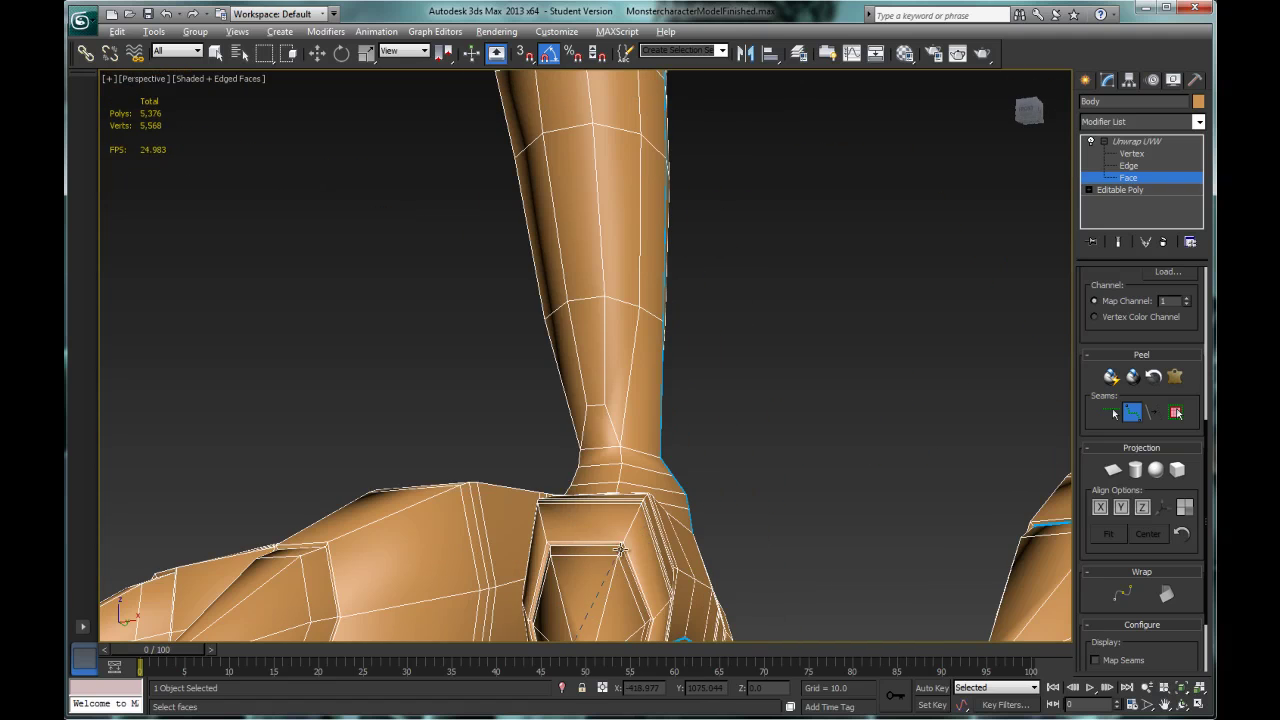
left_click(626, 552)
middle_click_drag(626, 552, 600, 440, "alt")
left_click(567, 502)
left_click(445, 508)
Mark seams around the remaining front toe claw bases, following the edge loops around each toe
middle_click_drag(450, 550, 525, 548, "alt")
left_click(243, 509)
left_click(404, 399)
middle_click_drag(312, 413, 709, 334, "alt")
left_click(698, 545)
left_click(315, 575)
left_click(327, 369)
middle_click_drag(327, 371, 592, 370, "alt")
left_click(587, 357)
left_click(780, 492)
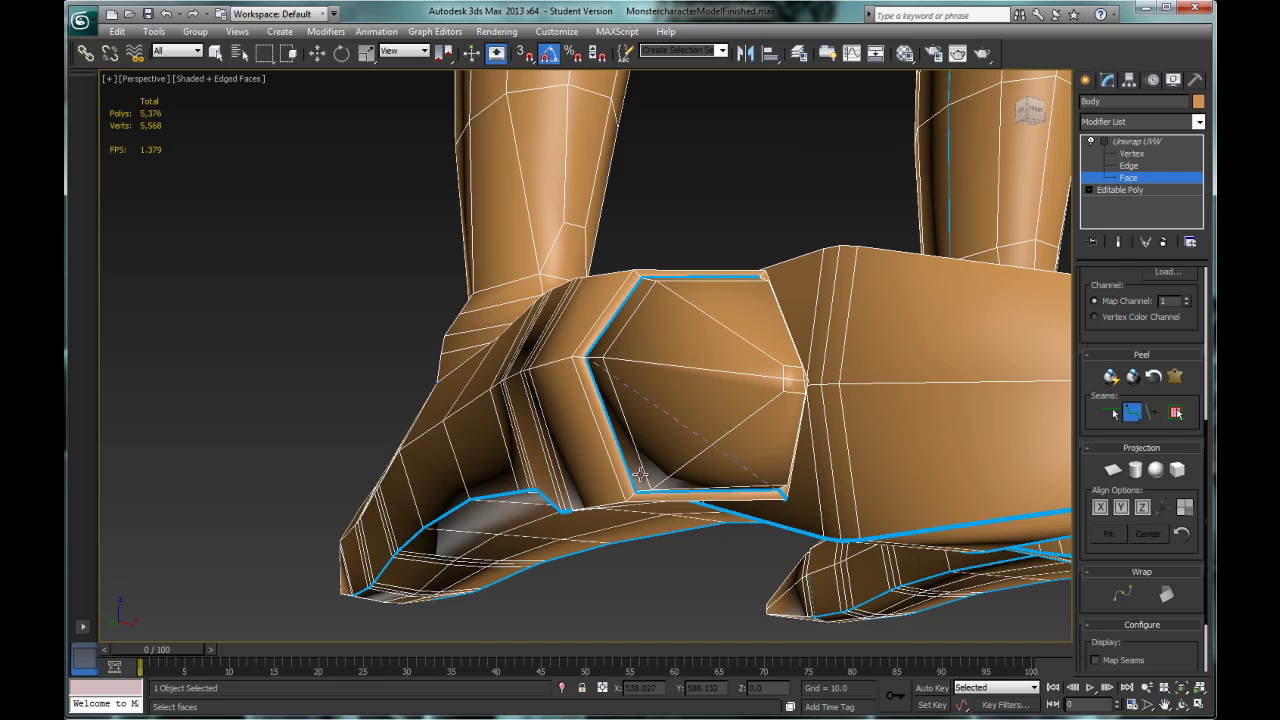
Save the scene under the new file name MonstercharacterUVMapped
left_click(80, 19)
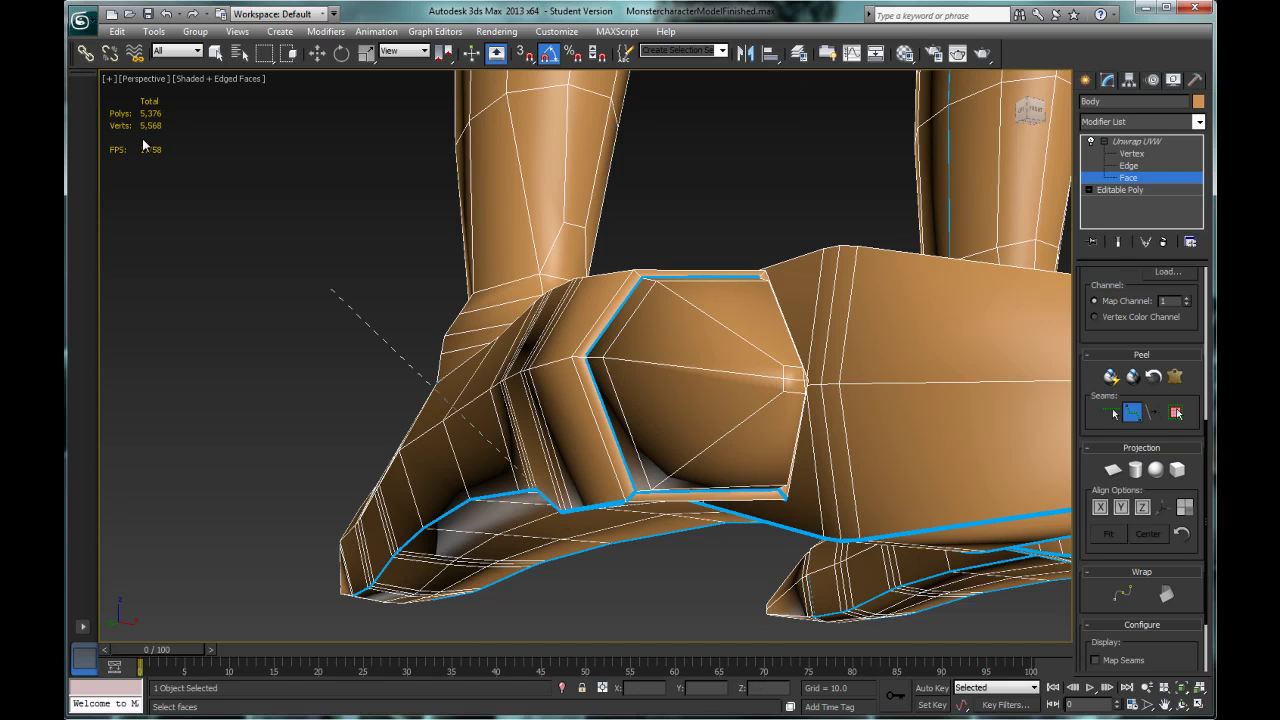
left_click(105, 186)
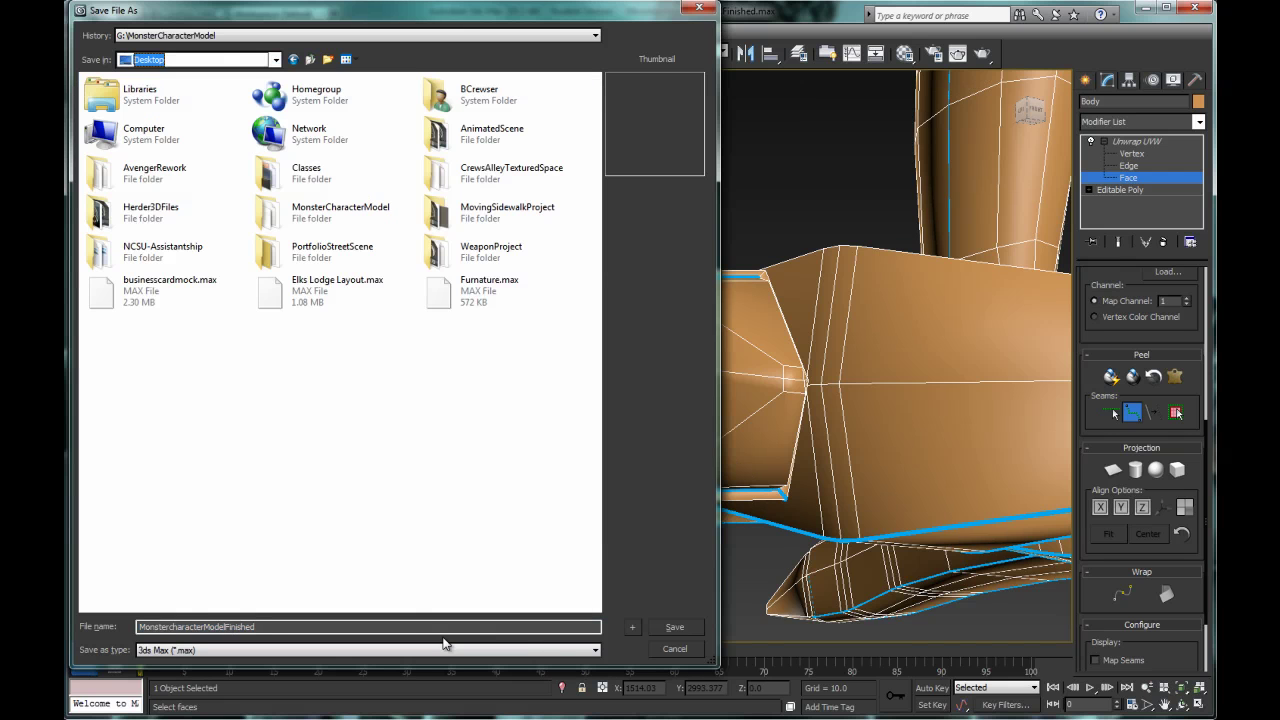
type("MonstercharacterUVMapped")
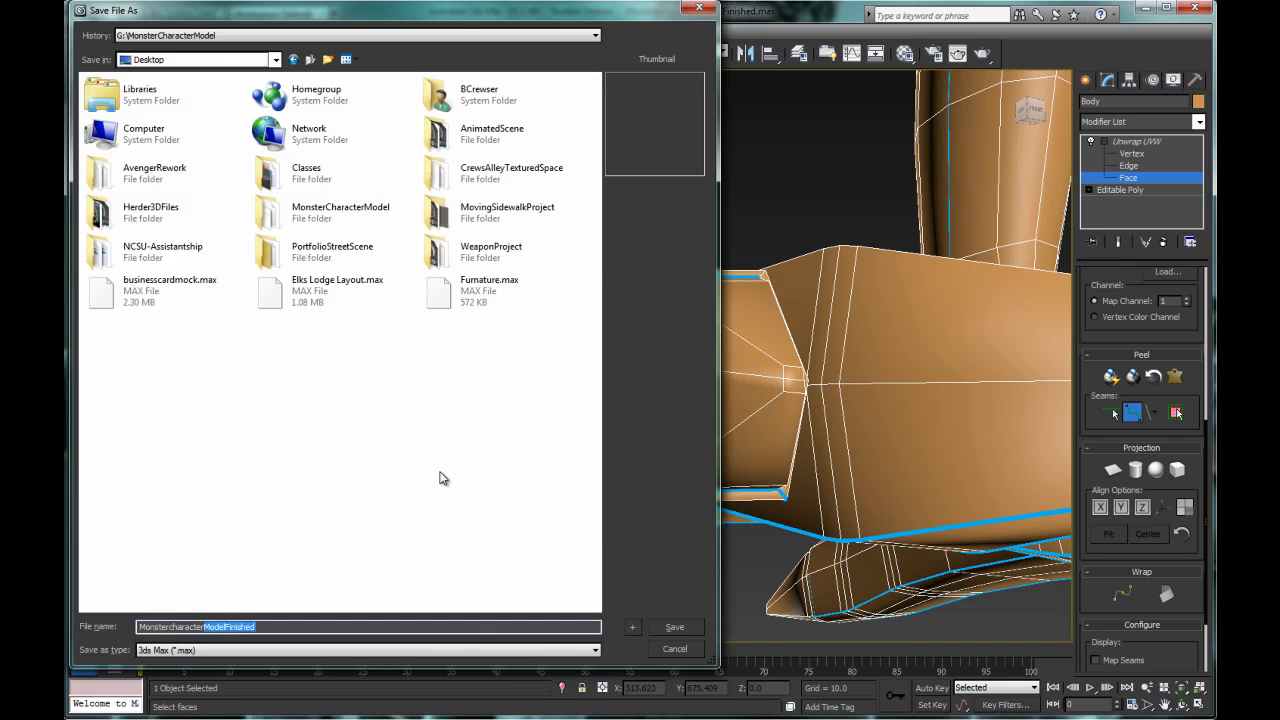
key("Return")
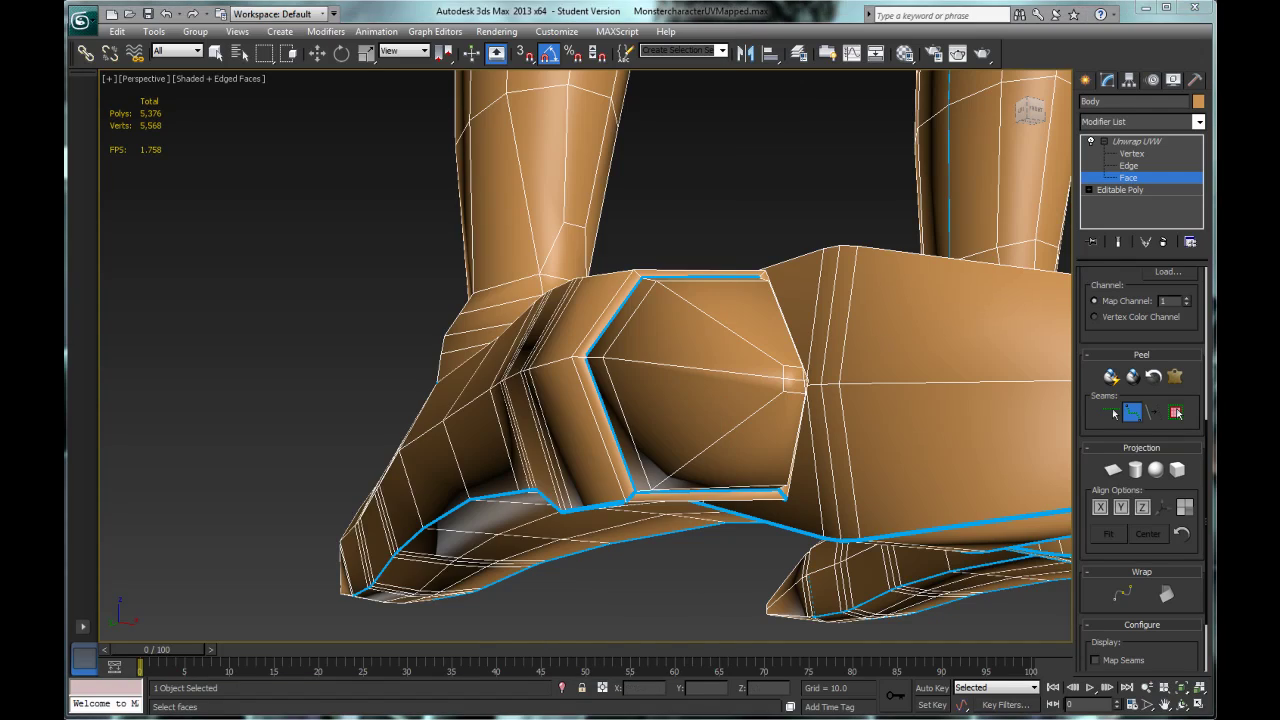
Stop seam marking and check the second foot's seams by selecting a face and expanding the selection to the seams
scroll(633, 392, "down", 8)
middle_click_drag(633, 392, 627, 304, "alt")
key("3")
key("3")
left_click(583, 366)
left_click(1176, 412)
middle_click_drag(966, 401, 985, 290, "alt")
left_click(900, 290)
Examine the finished seams over the whole body from several sides
middle_click_drag(765, 250, 716, 364, "alt")
scroll(716, 372, "down", 3)
middle_click_drag(680, 423, 512, 388, "alt")
scroll(534, 386, "up", 1)
scroll(534, 386, "down", 3)
middle_click_drag(520, 340, 535, 390)
scroll(560, 380, "up", 3)
middle_click_drag(640, 345, 838, 171, "alt")
scroll(650, 325, "down", 5)
scroll(650, 325, "up", 5)
Leave face-level editing on the body, unhide all objects and hide the body to isolate the eyes, teeth and tongue
left_click(1100, 145)
right_click(744, 222)
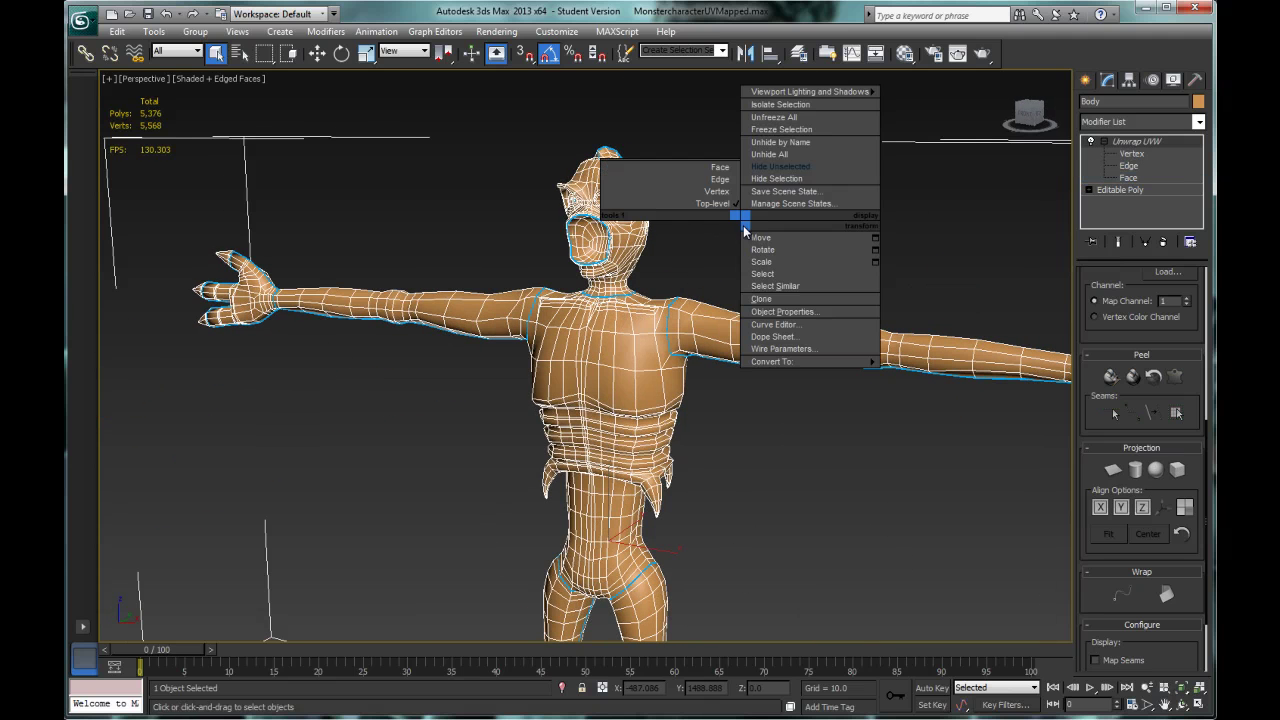
left_click(784, 155)
left_click(708, 411)
left_click(684, 259)
left_click(660, 347)
right_click(660, 347)
left_click(685, 302)
Select the tongue and mark a point-to-point seam along the middle of its underside up to the tip
scroll(674, 401, "up", 6)
middle_click_drag(655, 335, 636, 435)
scroll(540, 526, "up", 4)
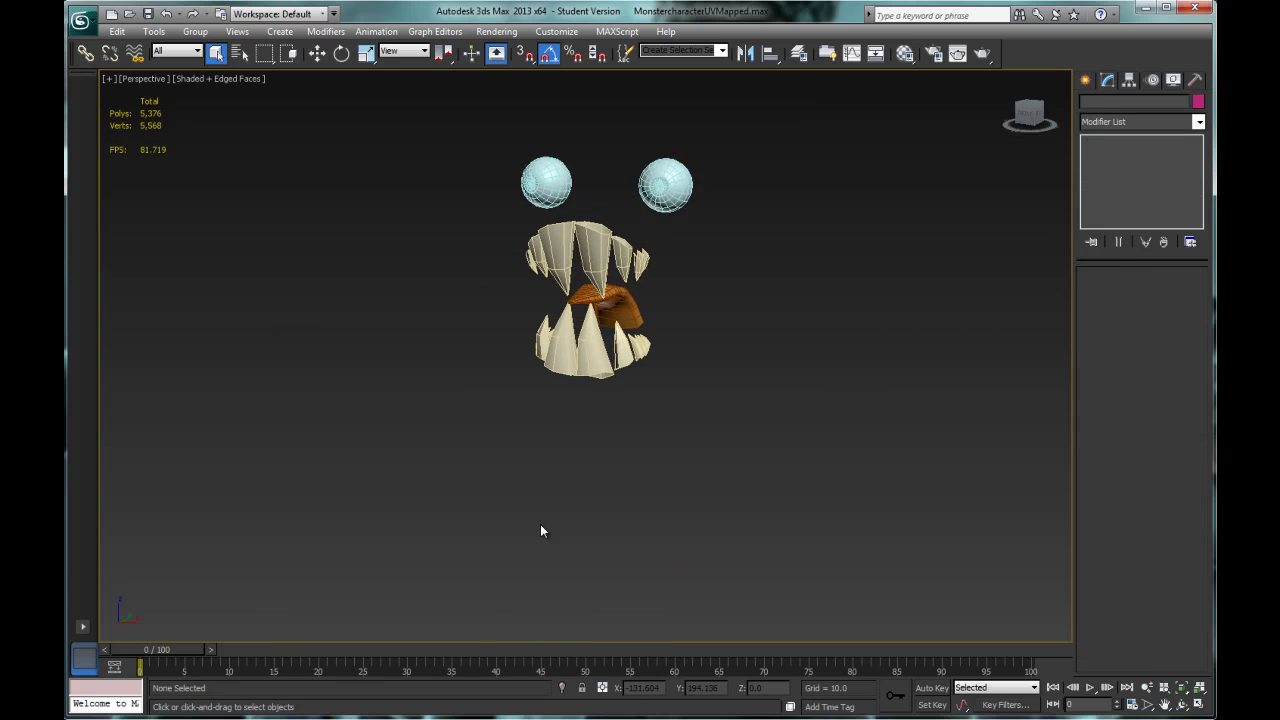
left_click(612, 307)
key("z")
middle_click_drag(621, 320, 360, 340, "alt")
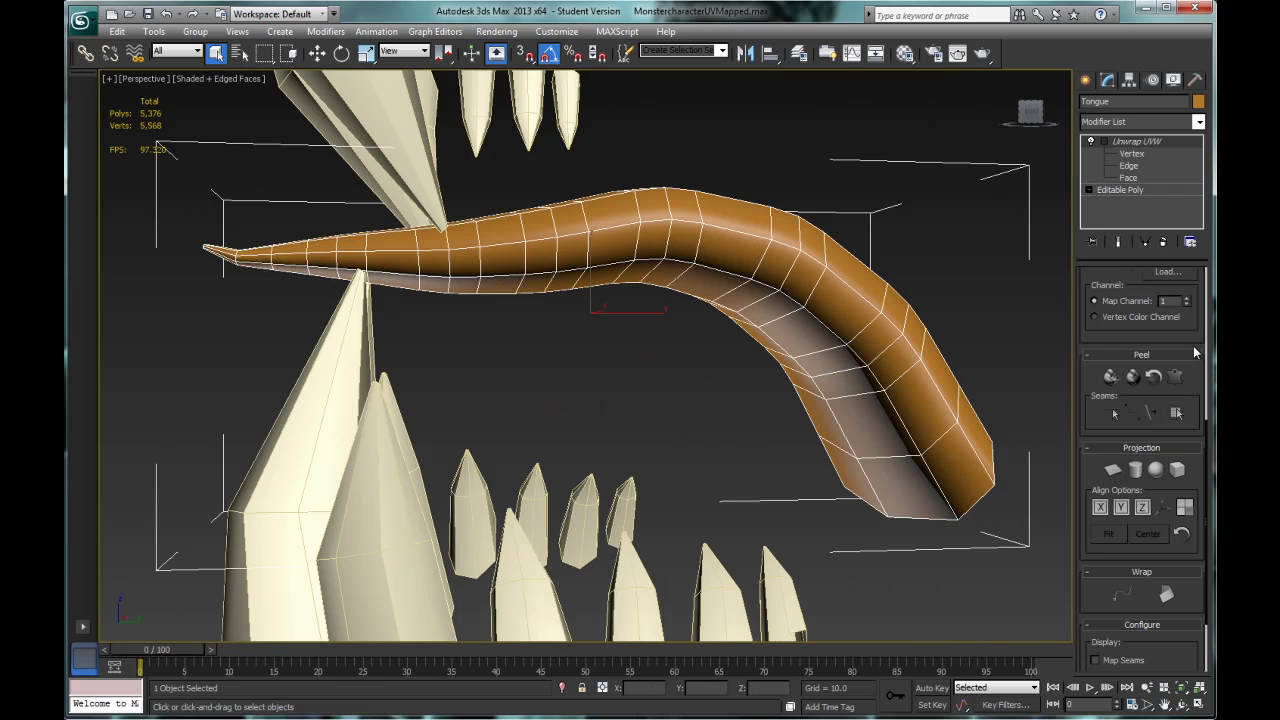
key("3")
left_click(1132, 411)
middle_click_drag(801, 516, 756, 615, "alt")
middle_click_drag(557, 288, 357, 160, "alt")
middle_click_drag(430, 200, 622, 396, "alt")
scroll(420, 250, "up", 5)
scroll(405, 298, "up", 1)
middle_click_drag(405, 298, 424, 289)
scroll(424, 290, "down", 1)
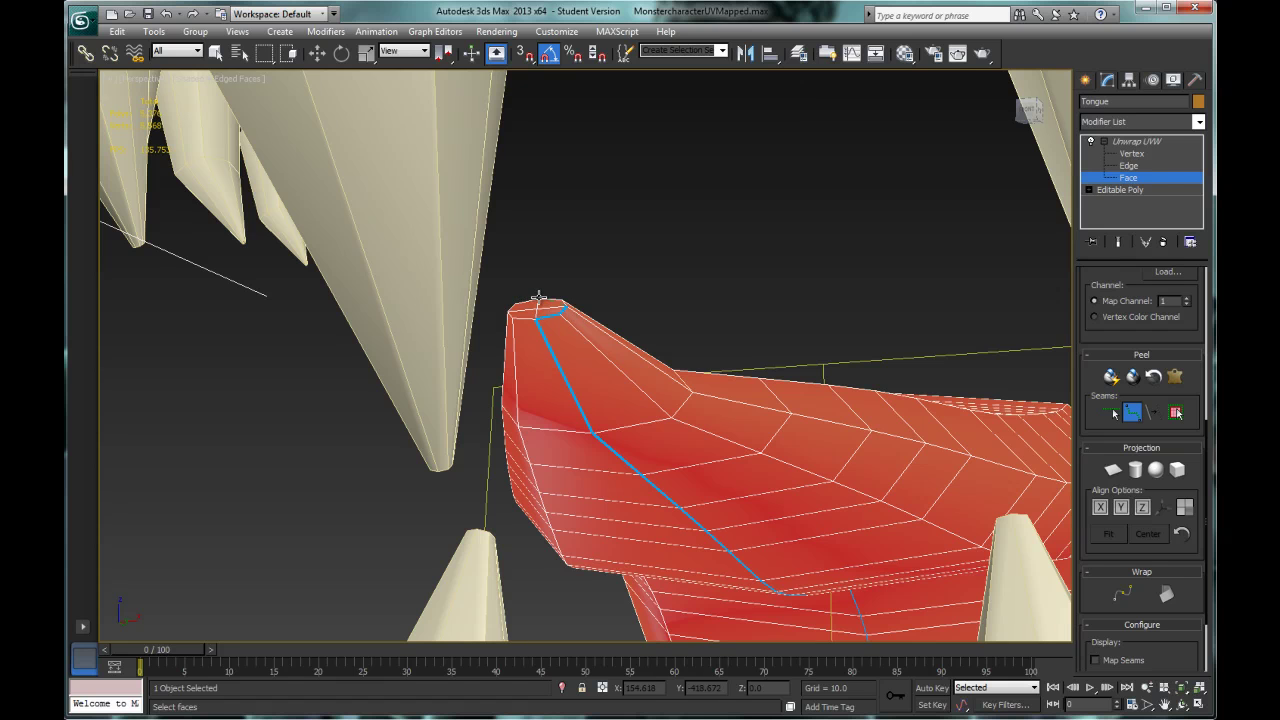
Continue the seam around the tongue's tip and leave face-level editing of the tongue
left_click(512, 314)
scroll(530, 346, "up", 1)
scroll(530, 346, "down", 3)
middle_click_drag(537, 346, 538, 420, "alt")
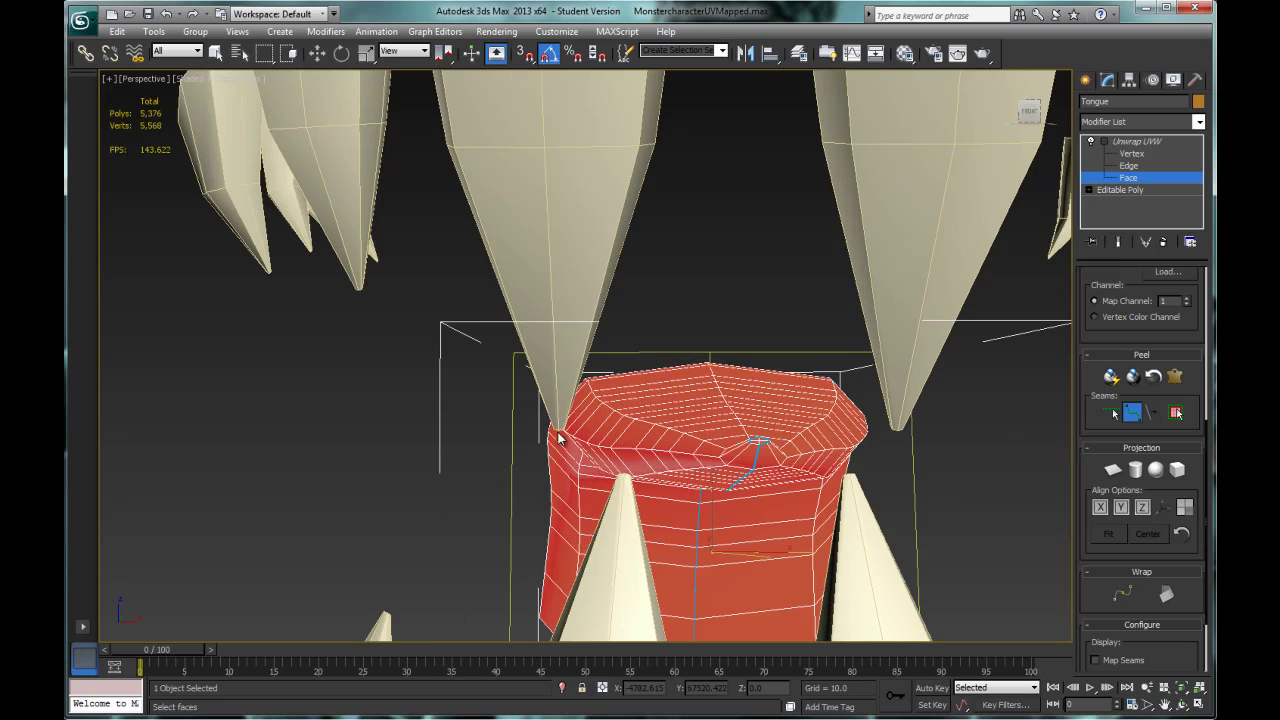
scroll(558, 443, "down", 5)
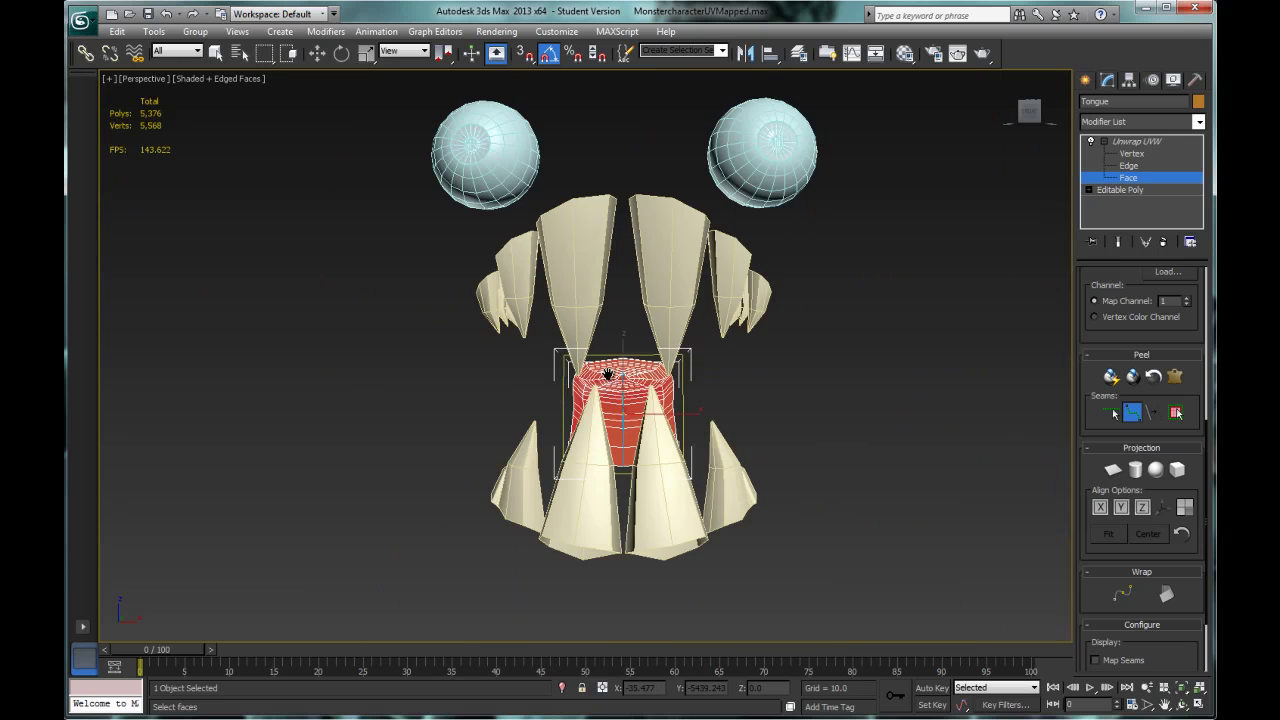
middle_click_drag(634, 392, 550, 341)
right_click(985, 157)
left_click(1133, 140)
Select an upper front tooth, mark a seam down the middle of its inner side and around its tip, and leave face-level editing
left_click(563, 220)
middle_click_drag(563, 220, 322, 370, "alt")
scroll(329, 346, "up", 5)
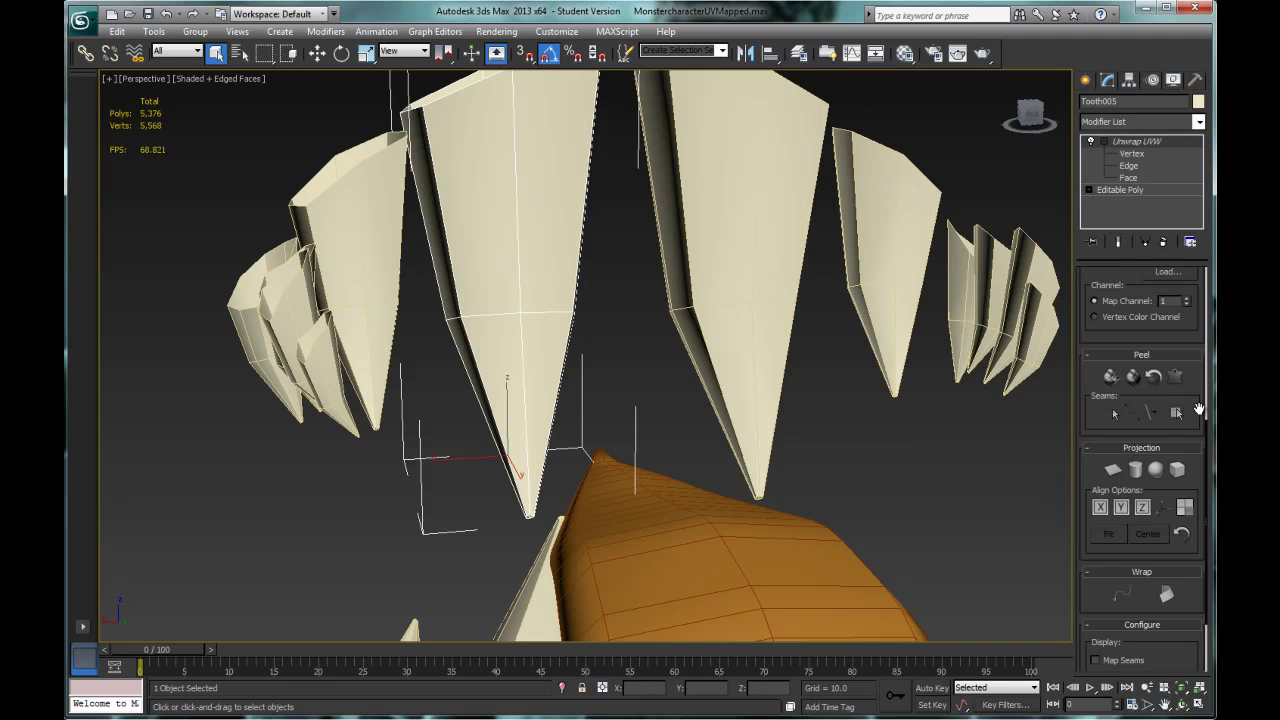
key("3")
left_click(1132, 412)
middle_click_drag(506, 100, 500, 110)
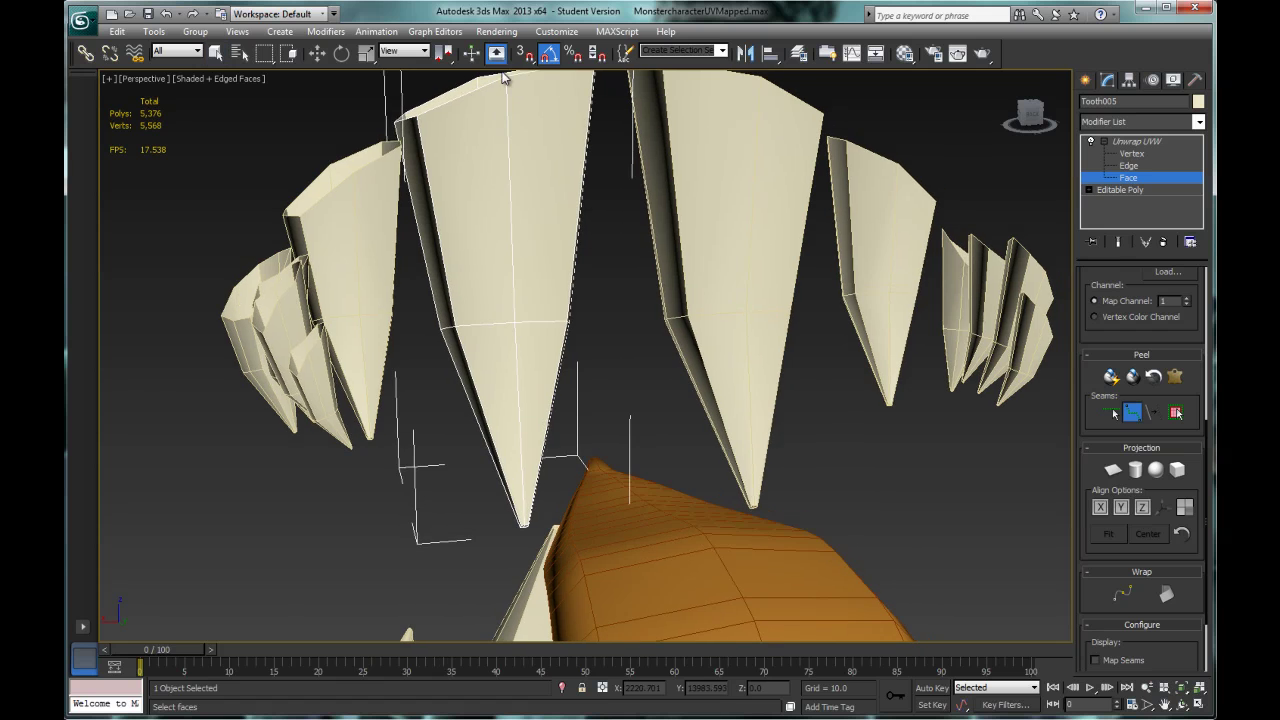
scroll(514, 532, "up", 4)
middle_click_drag(514, 532, 575, 175)
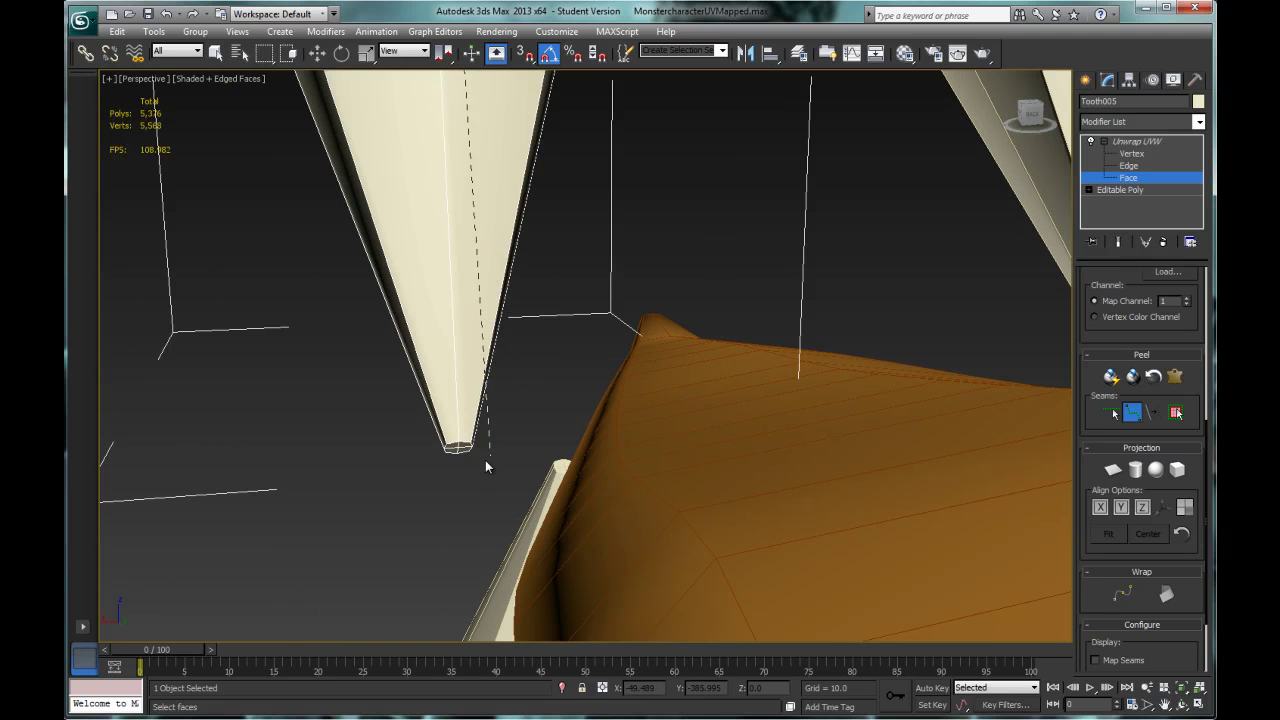
left_click(457, 443)
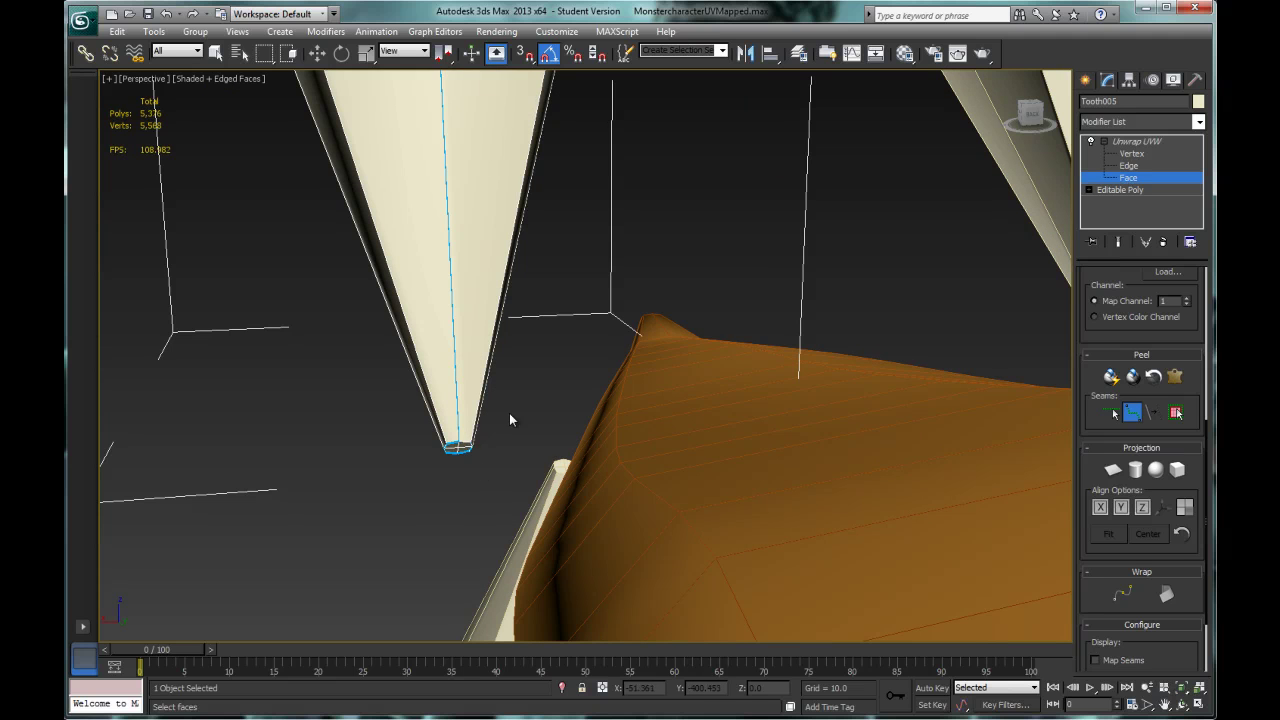
middle_click_drag(479, 464, 440, 512)
left_click(1152, 142)
scroll(622, 342, "down", 4)
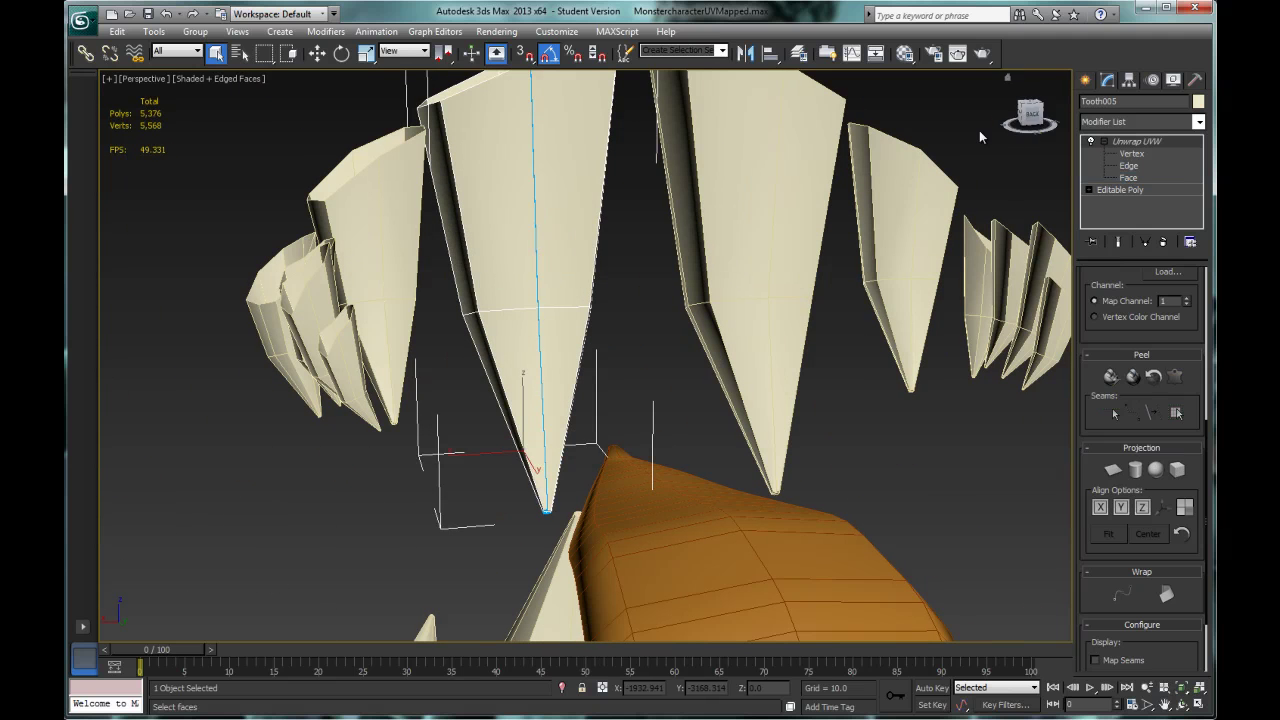
Select the upper tooth beside the marked front tooth, mark a point-to-point seam down its inner side to the tip, and leave face-level editing
left_click(357, 240)
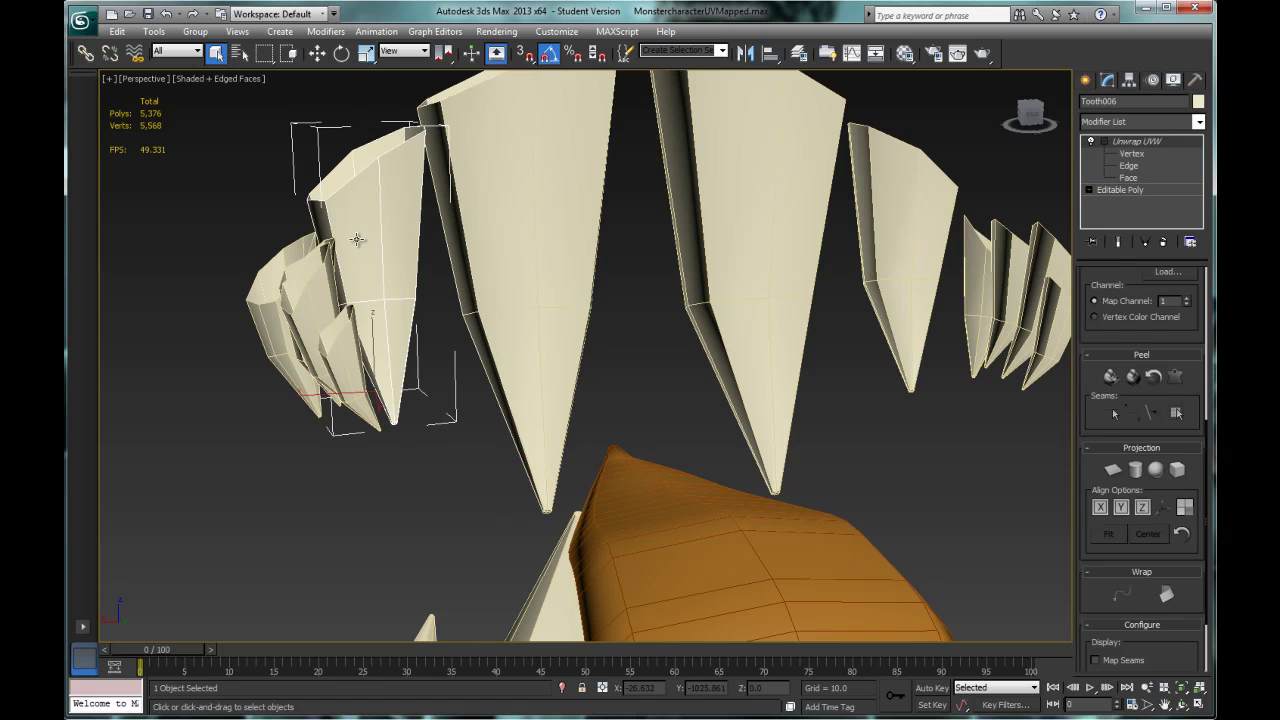
scroll(532, 273, "up", 2)
middle_click_drag(532, 273, 590, 312)
scroll(590, 312, "down", 2)
left_click(1132, 412)
left_click(418, 193)
scroll(428, 521, "up", 3)
middle_click_drag(428, 521, 636, 412)
left_click(281, 591)
scroll(281, 591, "up", 3)
middle_click_drag(300, 560, 406, 479, "alt")
right_click(406, 479)
scroll(566, 257, "down", 5)
middle_click_drag(566, 257, 660, 290, "alt")
left_click(1137, 141)
Mark a point-to-point seam from root to tip on the third upper tooth of this side, the first small one, and leave seam editing
left_click(372, 215)
left_click(1132, 412)
left_click(357, 118)
scroll(387, 314, "up", 5)
middle_click_drag(402, 310, 330, 270, "alt")
left_click(297, 287)
scroll(600, 480, "down", 5)
left_click(1137, 141)
Mark a point-to-point seam from root to tip on the fourth upper tooth of this side and leave face-level editing
left_click(482, 260)
left_click(1132, 412)
middle_click_drag(640, 330, 540, 180, "alt")
left_click(494, 144)
scroll(477, 374, "up", 5)
mouse_move(477, 374)
middle_mouse_down("alt")
mouse_move(652, 420)
mouse_move(533, 358)
mouse_move(500, 300)
middle_mouse_up("alt")
left_click(514, 545)
left_click(1137, 141)
Select the fifth upper tooth, mark a point-to-point seam down its middle edge to the tip, and leave face-level editing
scroll(500, 345, "down", 5)
left_click(497, 340)
scroll(497, 345, "up", 2)
left_click(1128, 178)
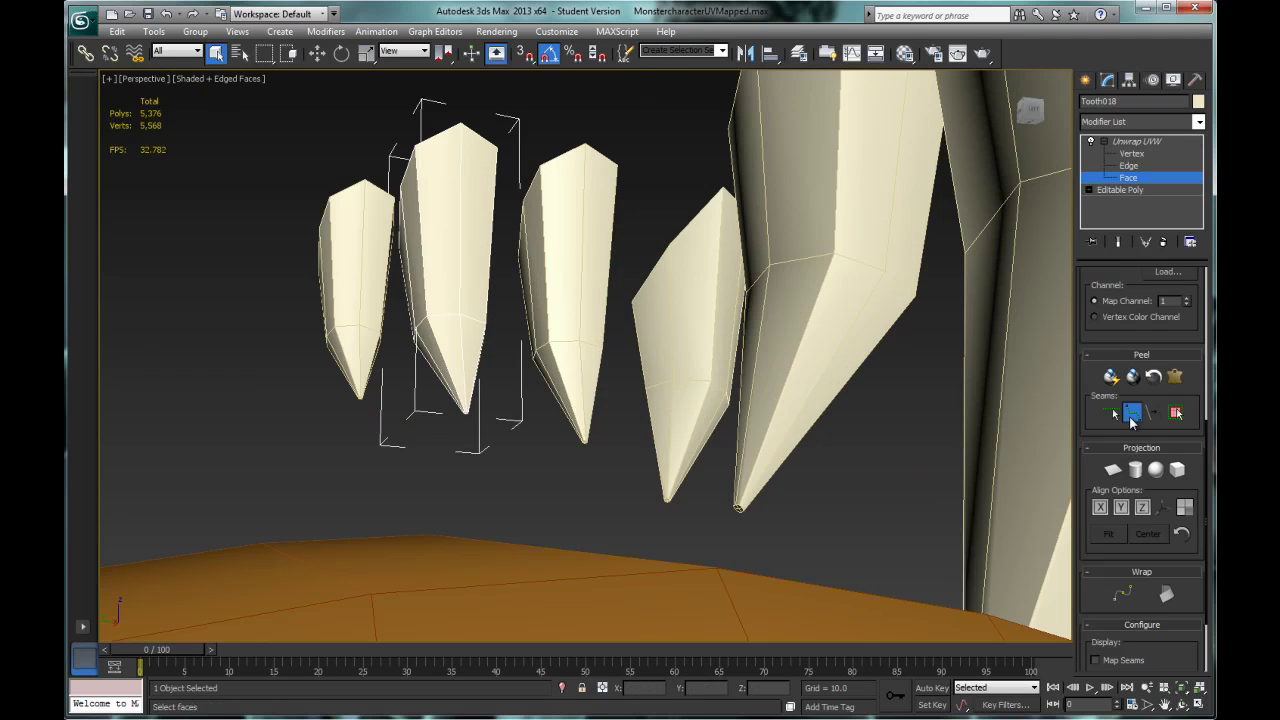
left_click(1132, 412)
left_click(461, 124)
scroll(503, 466, "up", 5)
left_click(429, 426)
scroll(518, 387, "down", 5)
left_click(1137, 141)
Mark the same root-to-tip seam on the last small upper tooth at the back of this side and leave face-level editing
left_click(232, 234)
middle_click_drag(232, 234, 438, 413)
scroll(534, 439, "down", 3)
left_click(1132, 412)
left_click(503, 147)
scroll(520, 490, "up", 5)
left_click(471, 525)
left_click(1137, 141)
Select the other upper front tooth, mark a point-to-point seam down the middle of its inner side to the tip, and leave face-level editing
scroll(560, 390, "down", 8)
left_click(849, 343)
scroll(849, 343, "down", 5)
middle_click_drag(849, 343, 380, 420, "alt")
scroll(454, 430, "up", 4)
left_click(1128, 178)
left_click(1132, 412)
middle_click_drag(650, 180, 615, 170, "alt")
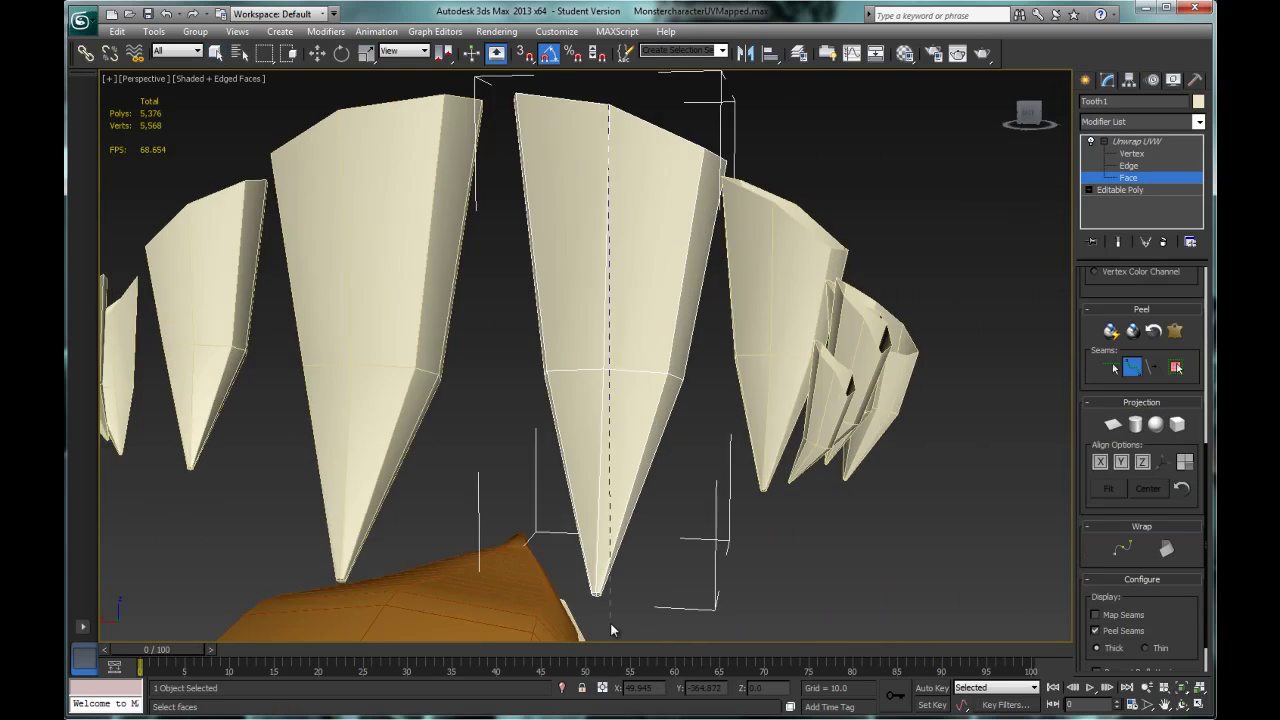
left_click(610, 104)
scroll(597, 500, "up", 4)
left_click(540, 457)
scroll(540, 457, "down", 5)
left_click(1137, 141)
Mark a point-to-point seam from root to tip on the tooth beside the second front tooth and leave face-level editing
left_click(625, 340)
left_click(1128, 178)
left_click(1132, 367)
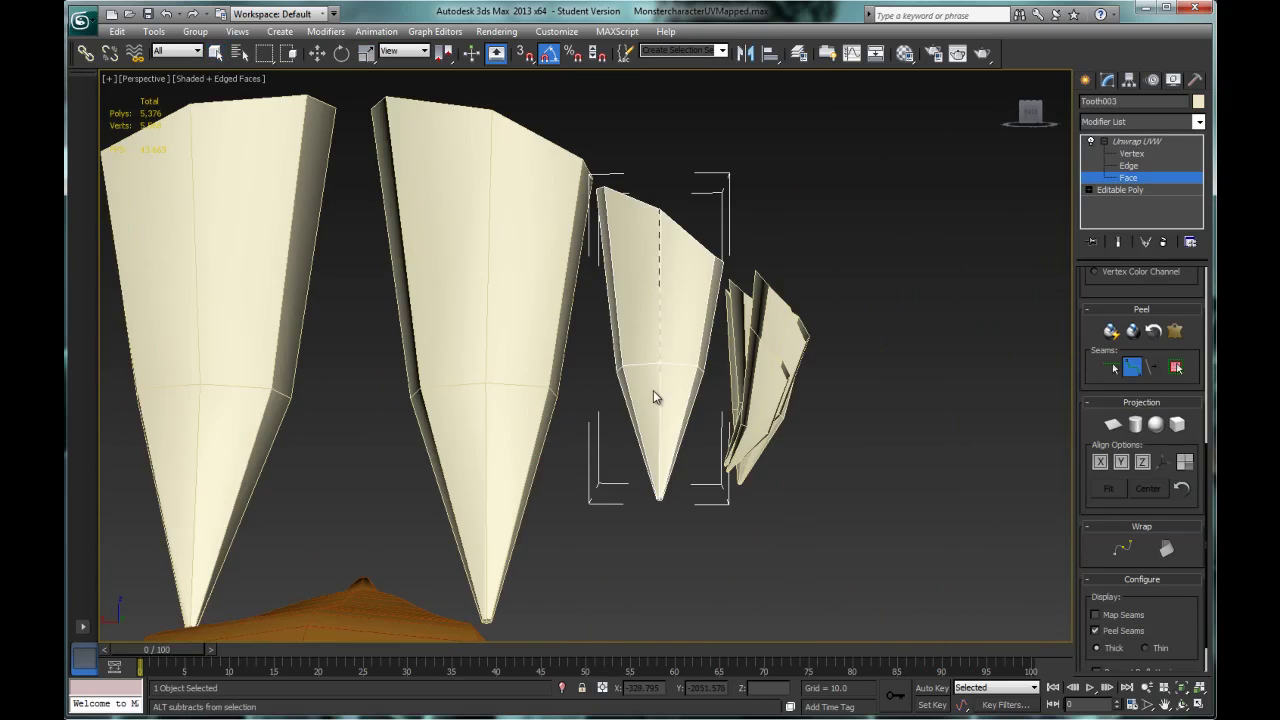
left_click(662, 211)
scroll(647, 500, "up", 5)
left_click(729, 485)
scroll(747, 490, "down", 5)
middle_click_drag(700, 470, 753, 489, "alt")
left_click(1137, 141)
Continue marking seams on the remaining small upper teeth of the second side
left_click(850, 430)
scroll(669, 297, "down", 5)
middle_click_drag(860, 315, 398, 150, "alt")
left_click_drag(703, 486, 710, 490)
mouse_move(829, 366)
middle_mouse_down("alt")
mouse_move(911, 360)
mouse_move(884, 286)
mouse_move(763, 349)
mouse_move(760, 403)
mouse_move(683, 429)
mouse_move(840, 366)
middle_mouse_up("alt")
scroll(760, 403, "down", 5)
Unhide all objects to bring back the whole character and select the body
right_click(815, 333)
left_click(845, 275)
left_click(717, 406)
scroll(831, 297, "down", 5)
left_click_drag(437, 194, 745, 540)
scroll(754, 317, "up", 2)
scroll(754, 317, "down", 4)
middle_click_drag(754, 317, 397, 420, "alt")
scroll(474, 326, "up", 3)
scroll(454, 283, "up", 4)
scroll(491, 238, "down", 5)
scroll(471, 257, "down", 5)
scroll(397, 420, "up", 5)
middle_click_drag(567, 365, 478, 384, "alt")
scroll(860, 150, "down", 4)
left_click(801, 233)
left_click(771, 279)
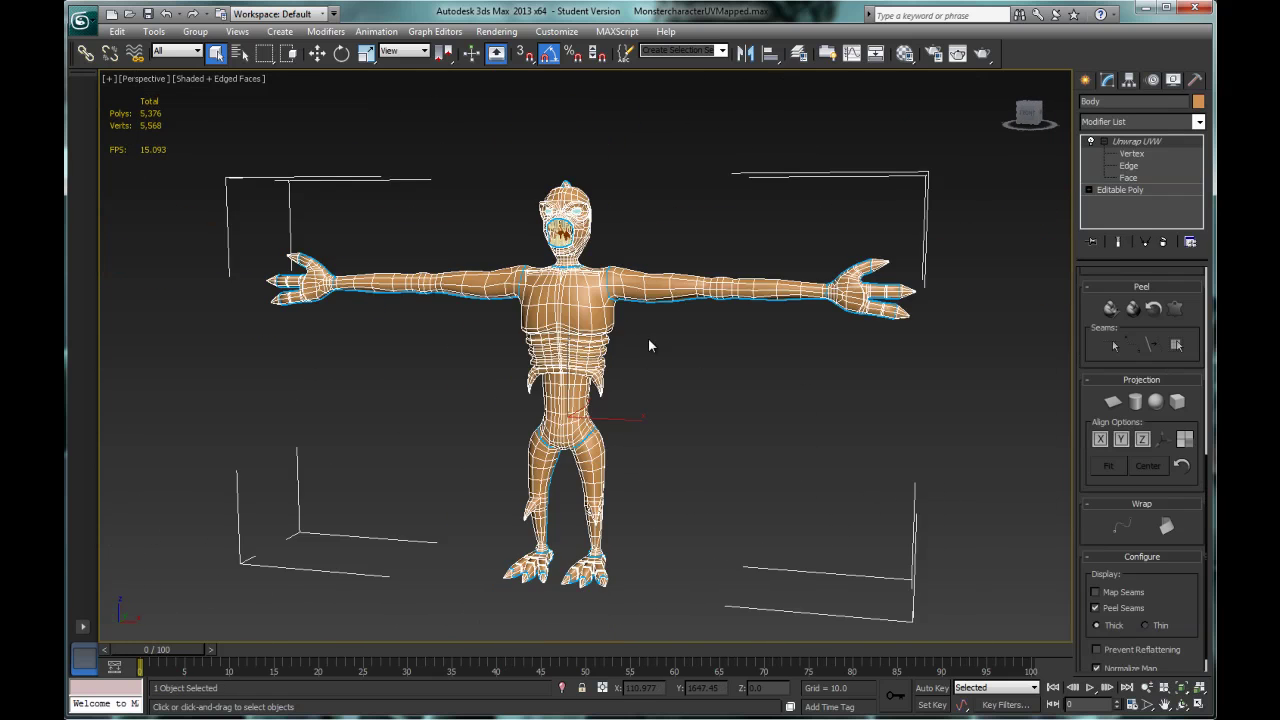